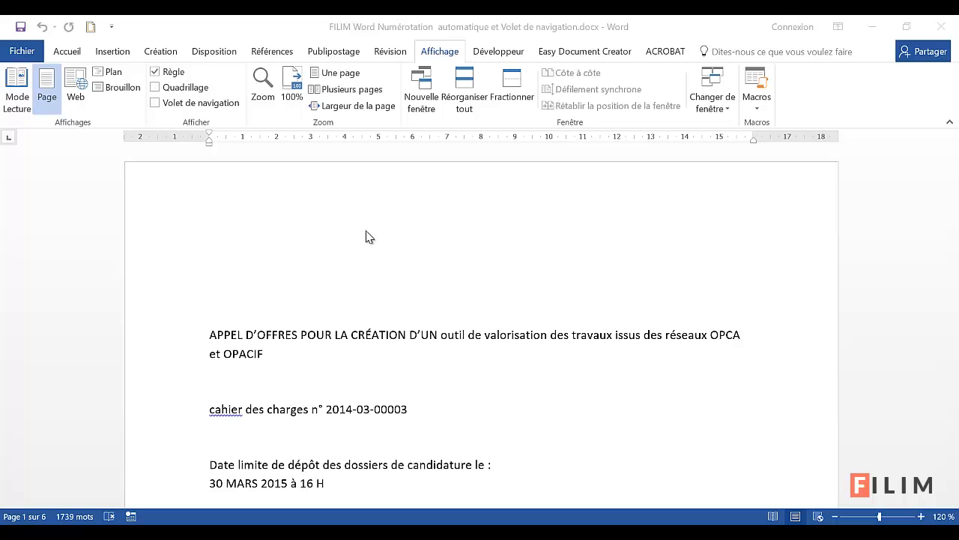
Step: Look over the opening pages of the tender document, from the cover title to the list of FPSPP missions
left_click(470, 335)
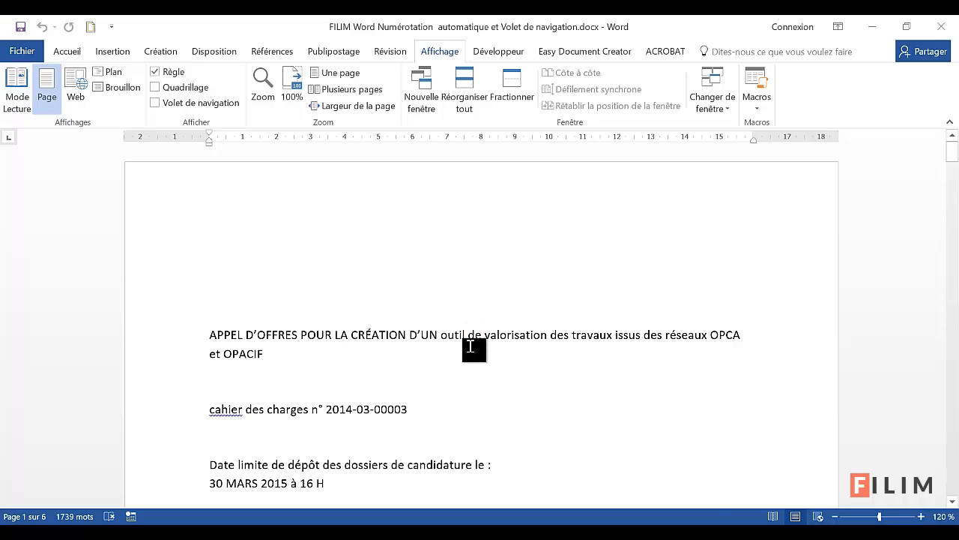
scroll(471, 346, "down", 3)
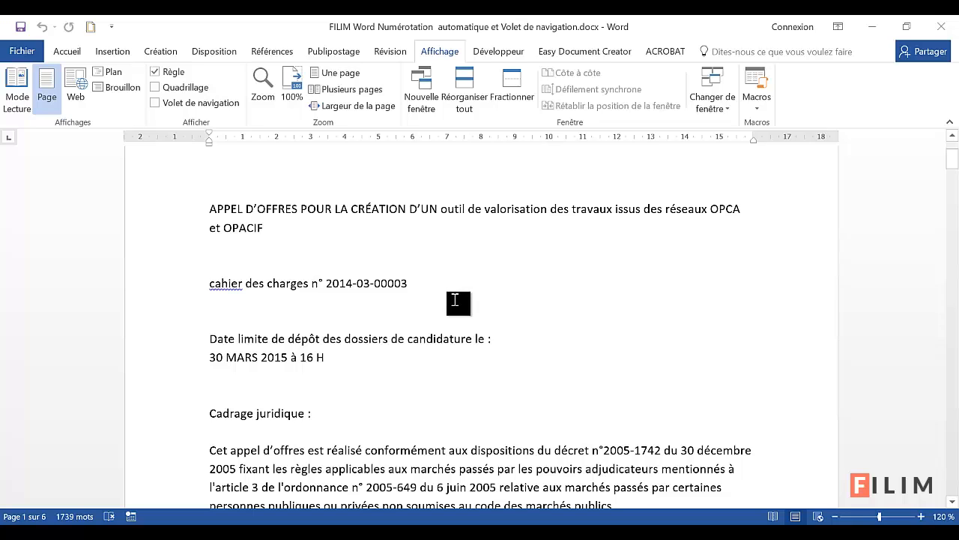
scroll(455, 300, "down", 3)
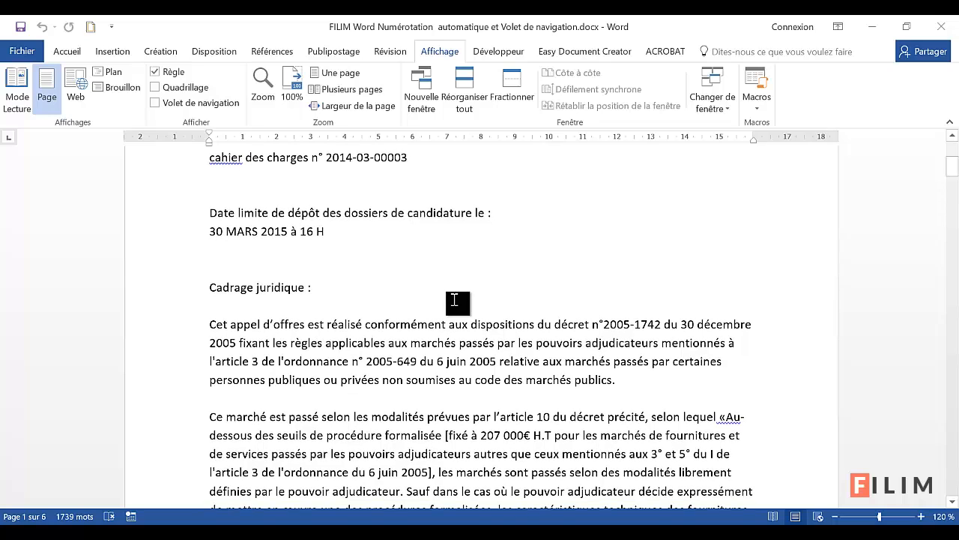
left_click(437, 288)
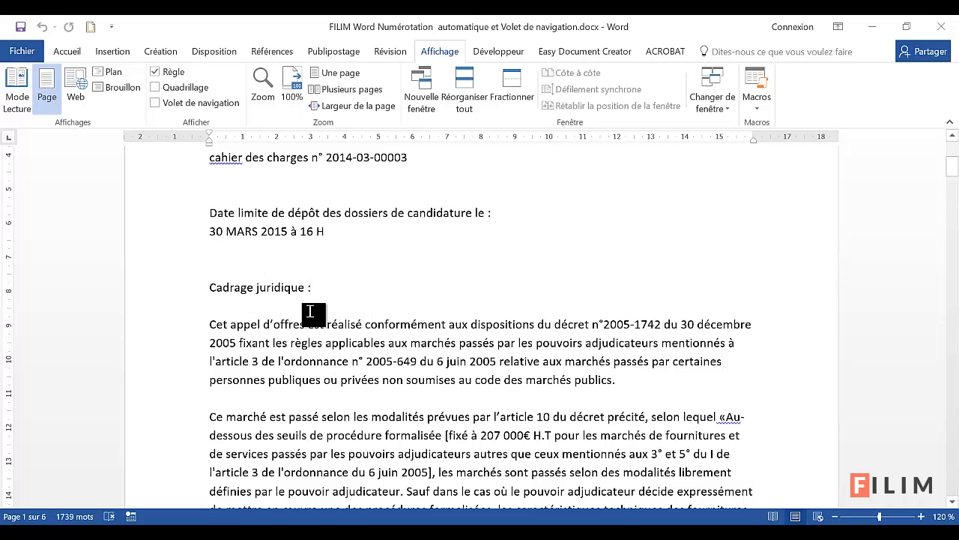
scroll(337, 300, "down", 15)
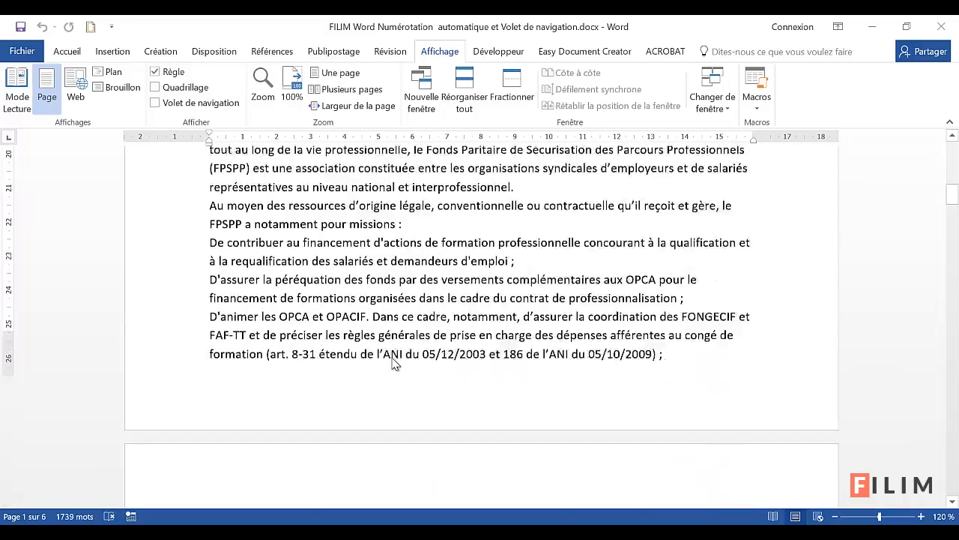
scroll(382, 406, "down", 3)
scroll(380, 405, "up", 12)
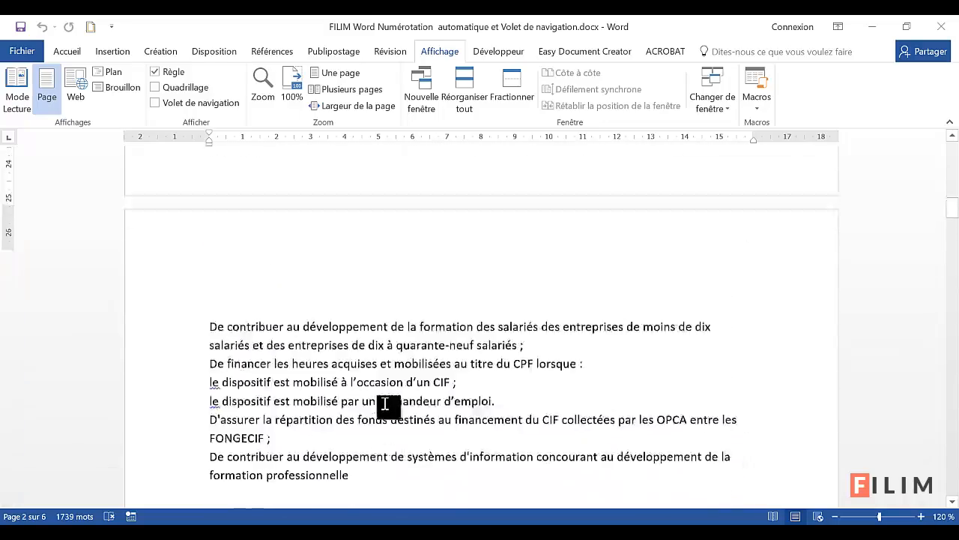
scroll(380, 399, "up", 5)
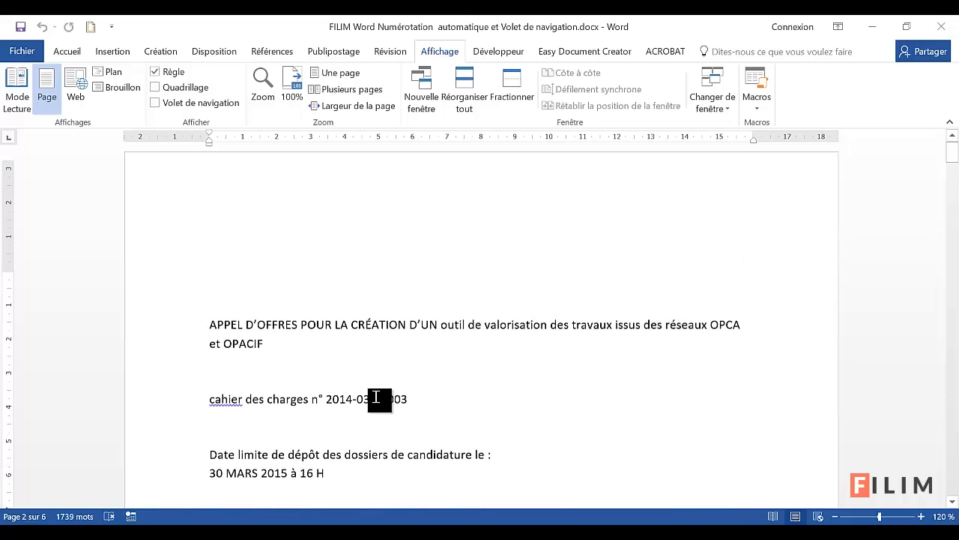
Step: Locate the document's main headings, from the FPSPP description through CONTEXTE and OBJECTIFS DE LA COMMANDE to CONSTITUTION DES DOSSIERS DE CANDIDATURES
scroll(379, 398, "down", 2)
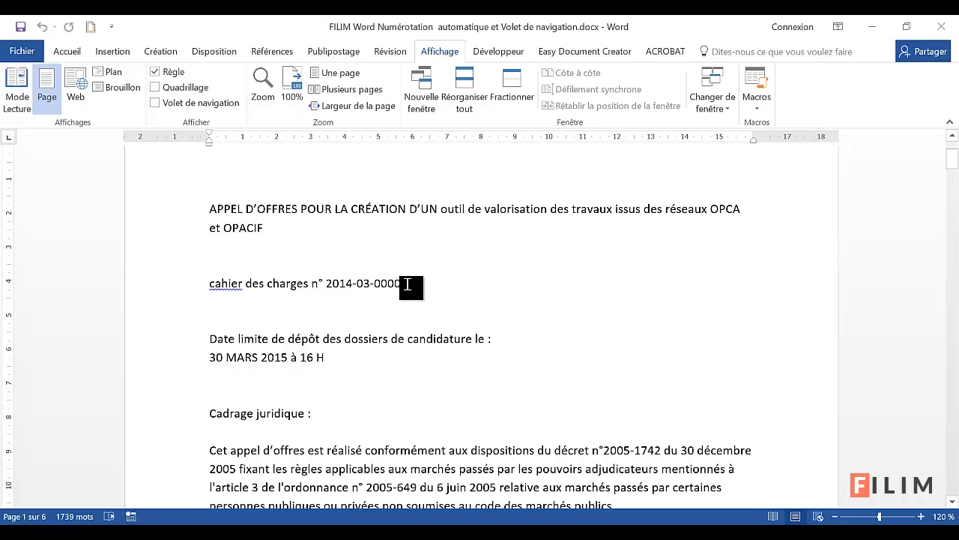
scroll(424, 315, "down", 3)
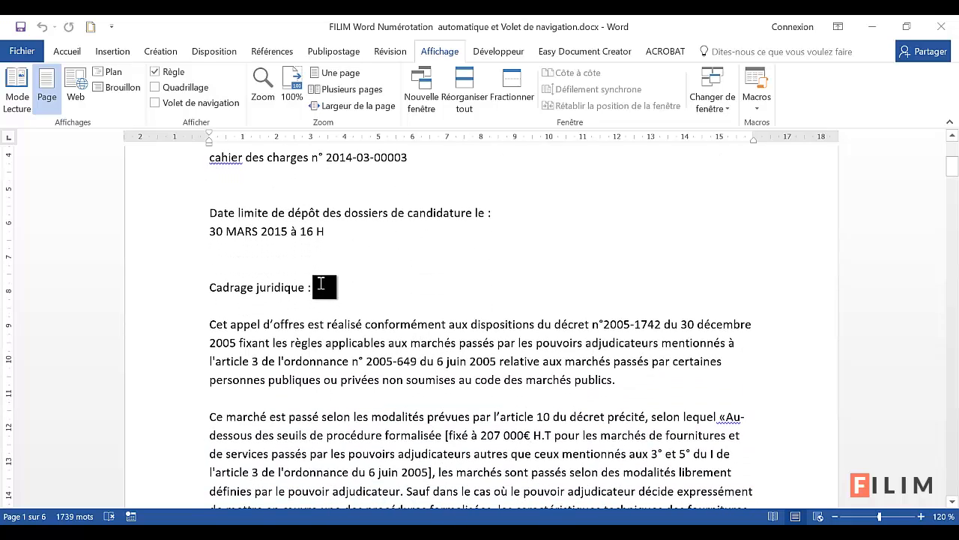
scroll(331, 315, "down", 7)
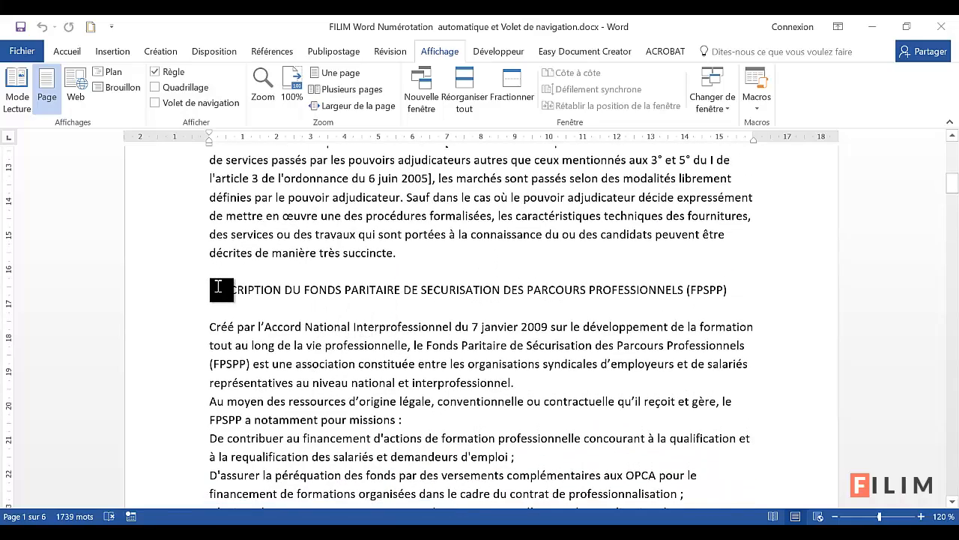
left_click(150, 295)
scroll(151, 403, "down", 10)
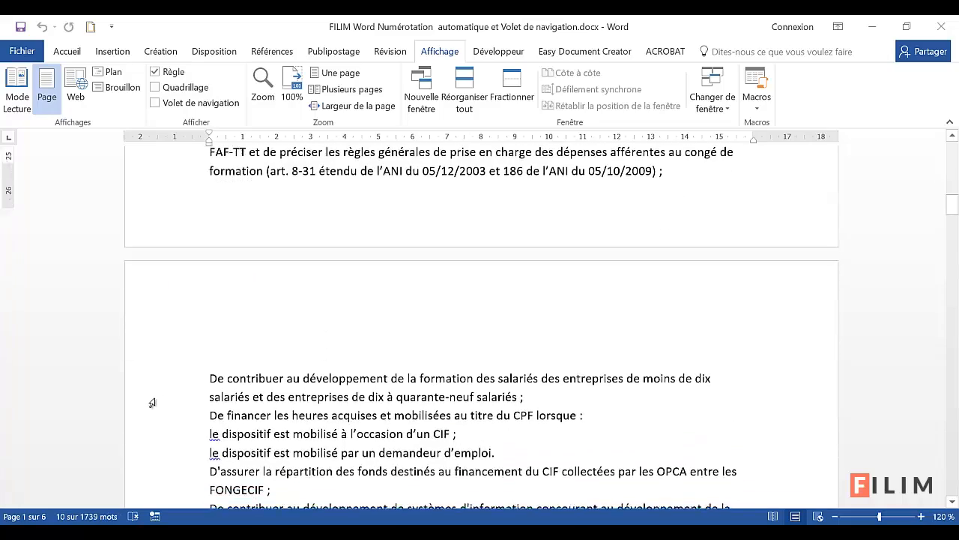
left_click(152, 399)
scroll(153, 402, "down", 10)
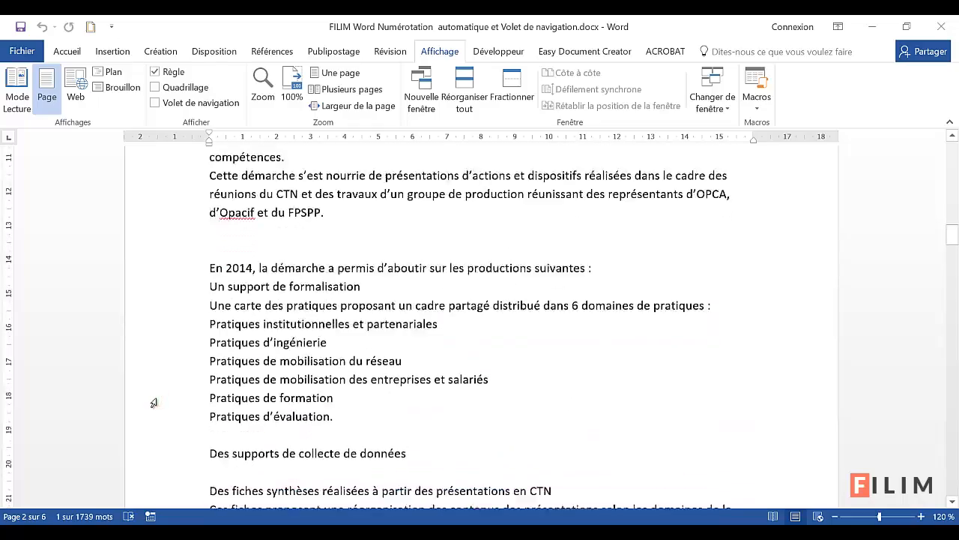
scroll(154, 404, "down", 10)
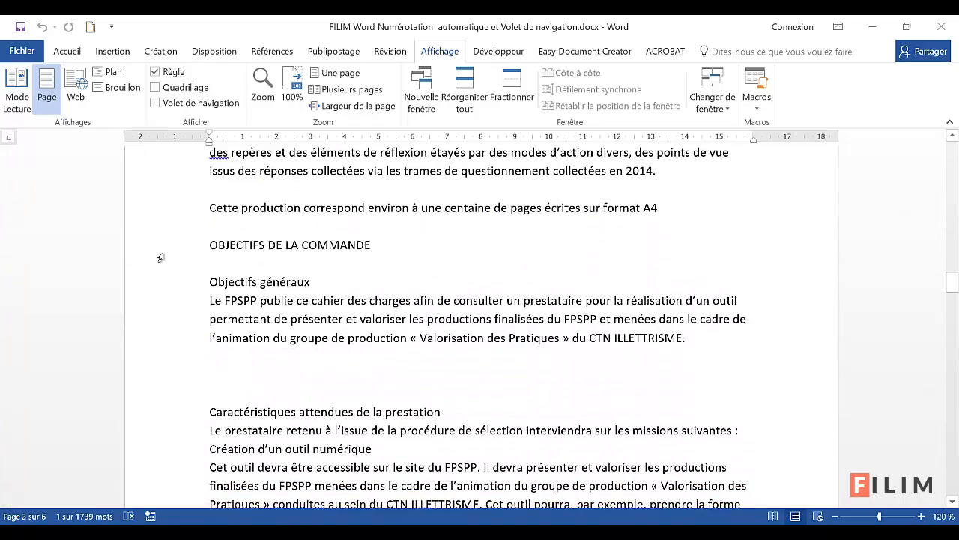
left_click(160, 253)
scroll(158, 303, "down", 10)
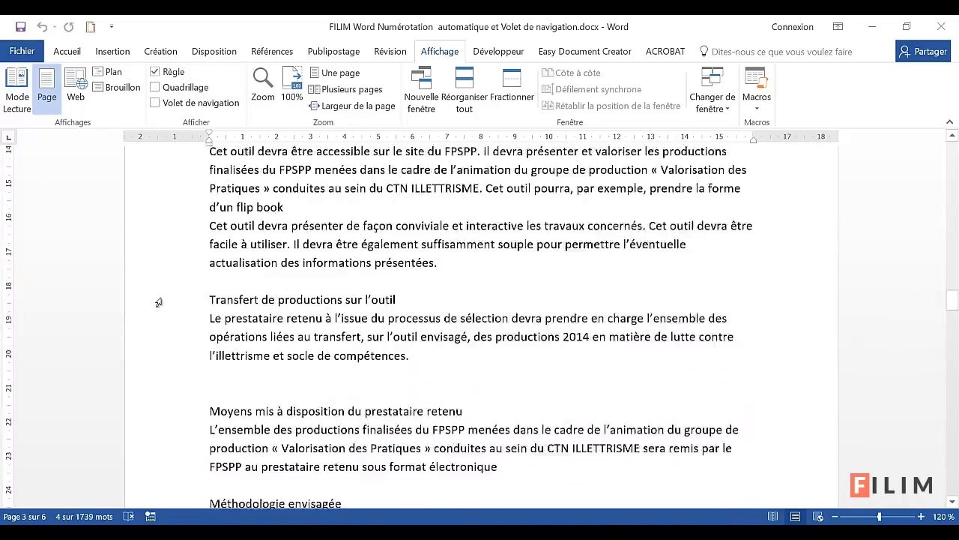
scroll(158, 306, "down", 10)
scroll(152, 281, "up", 1)
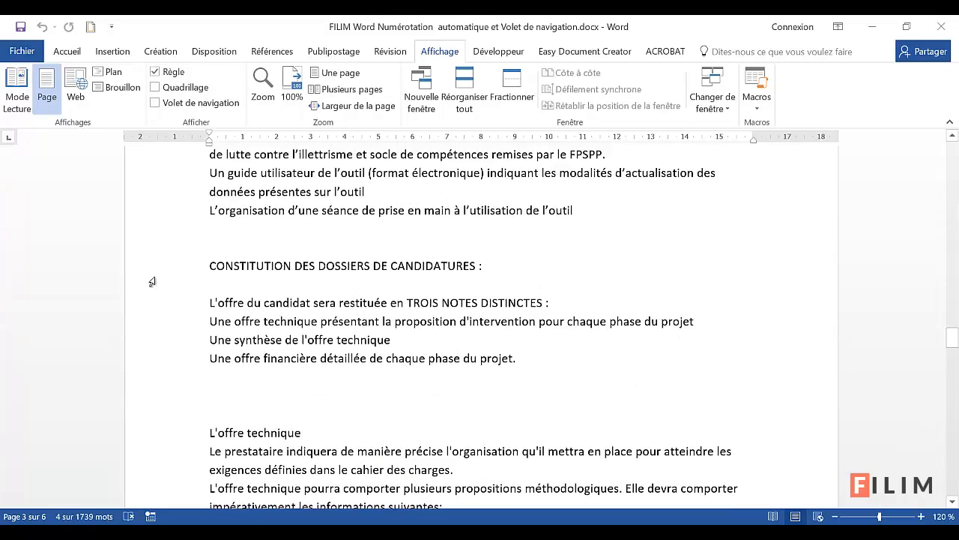
left_click(159, 267)
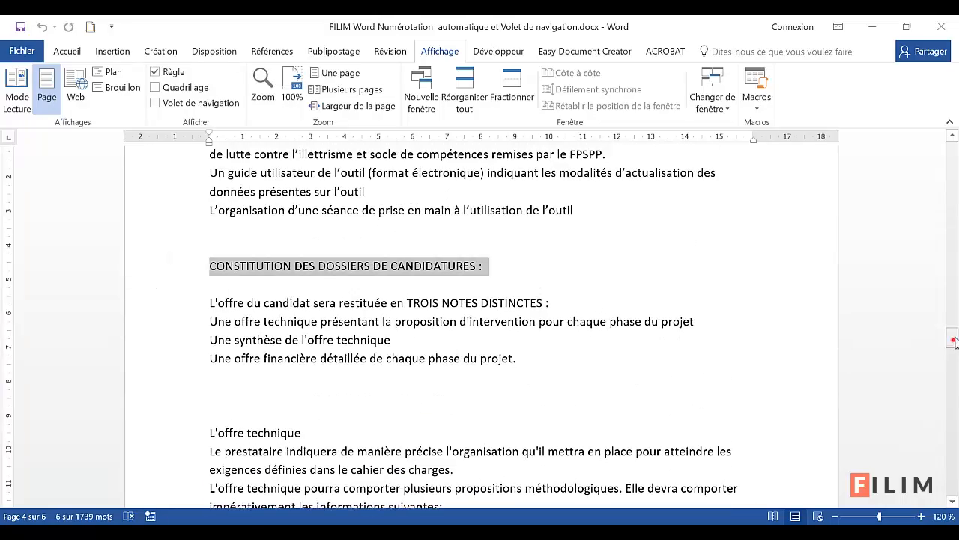
Step: Colour the heading "DESCRIPTION DU FONDS PARITAIRE DE SECURISATION DES PARCOURS PROFESSIONNELS (FPSPP)" in the Accent 1 theme blue
left_click_drag(952, 339, 957, 149)
scroll(323, 306, "down", 4)
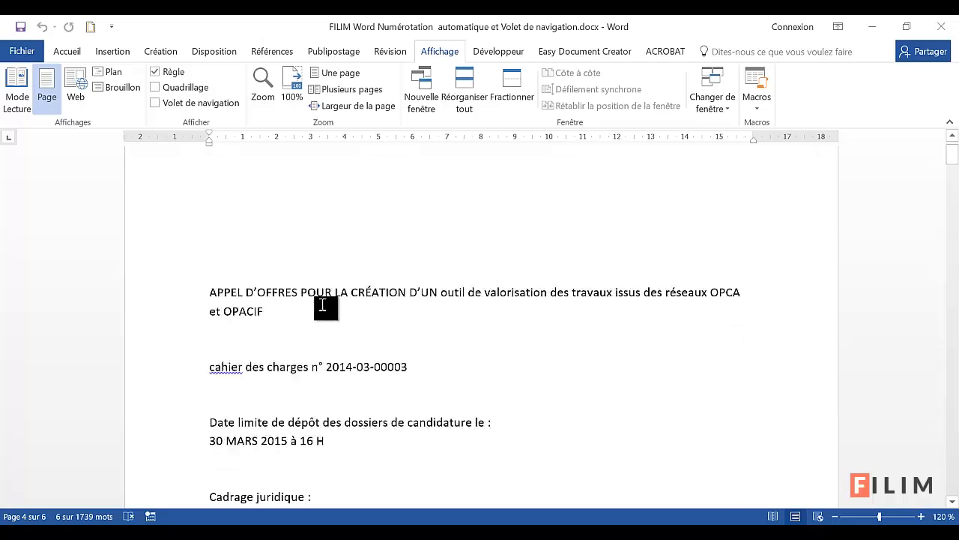
scroll(315, 311, "down", 6)
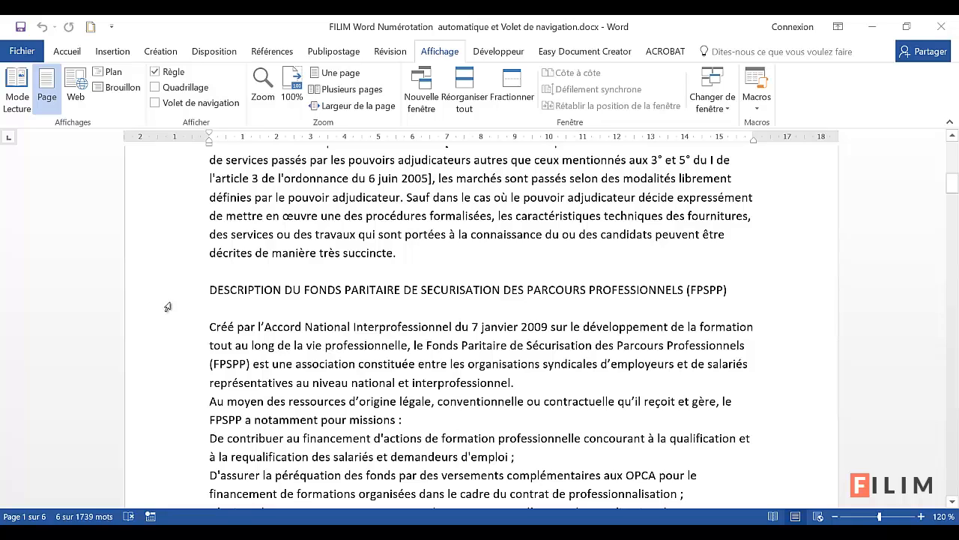
left_click(146, 294)
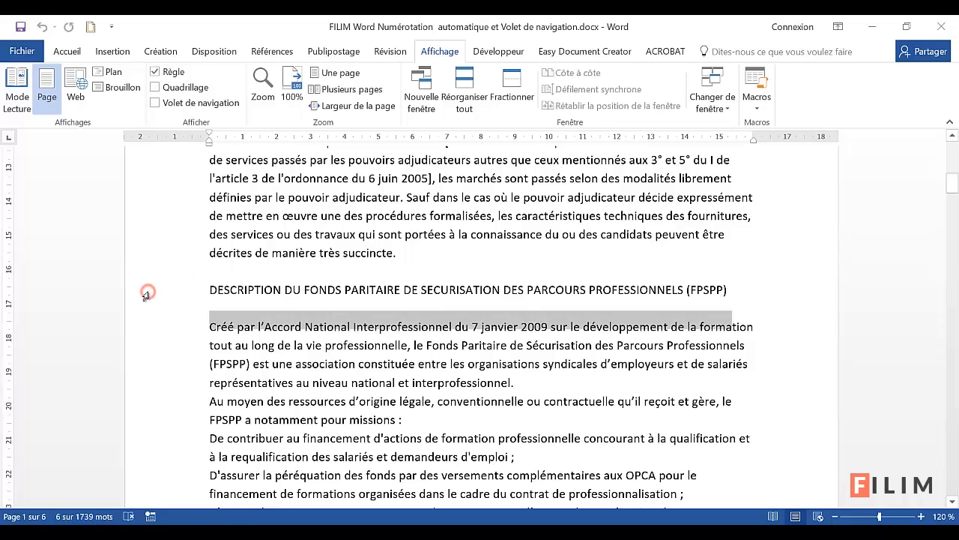
left_click(68, 52)
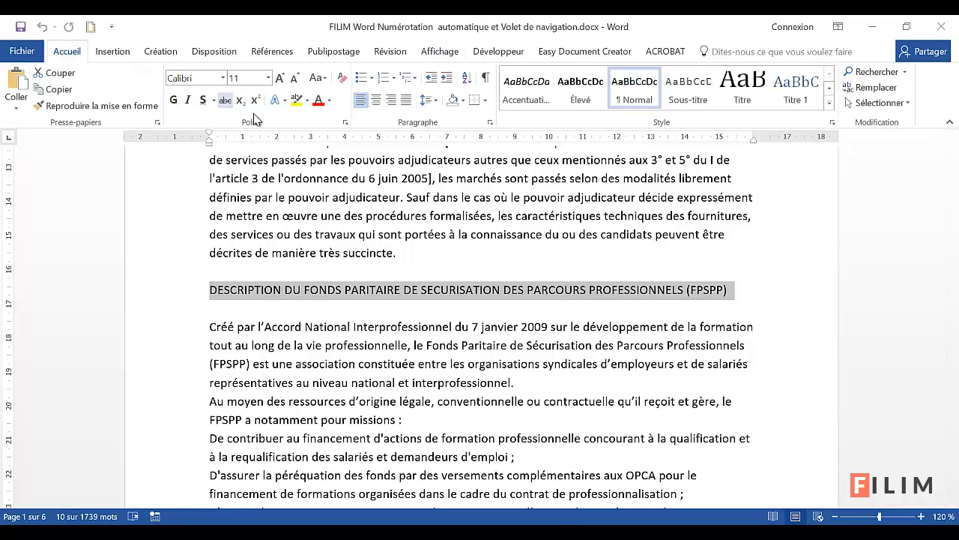
left_click(329, 100)
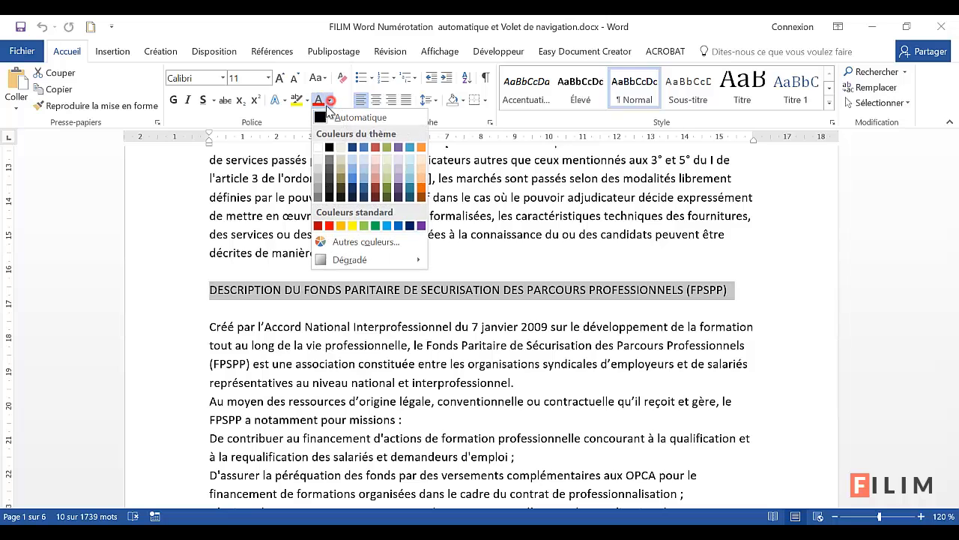
left_click(364, 149)
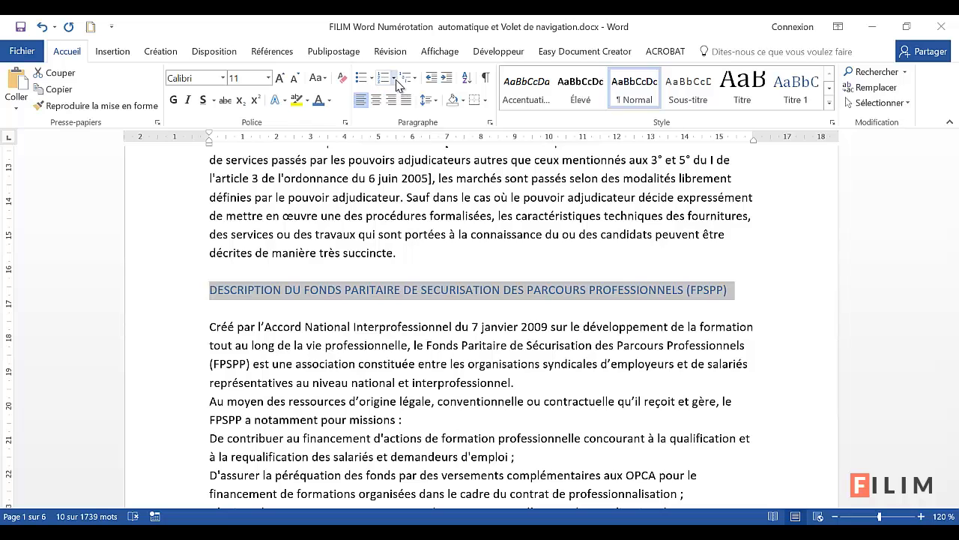
Step: Number the blue FPSPP description heading with the "1. 2. 3." numbering format
left_click(396, 79)
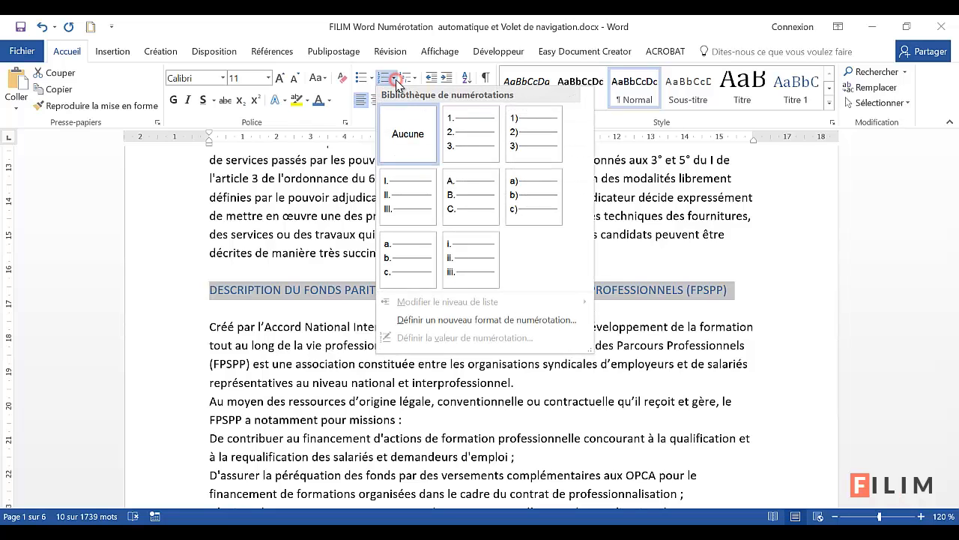
left_click(464, 142)
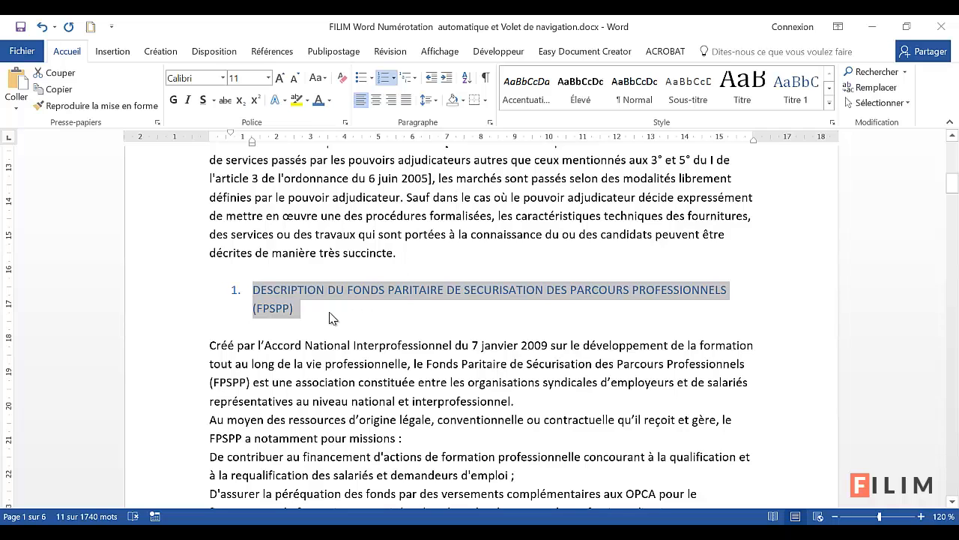
left_click(394, 78)
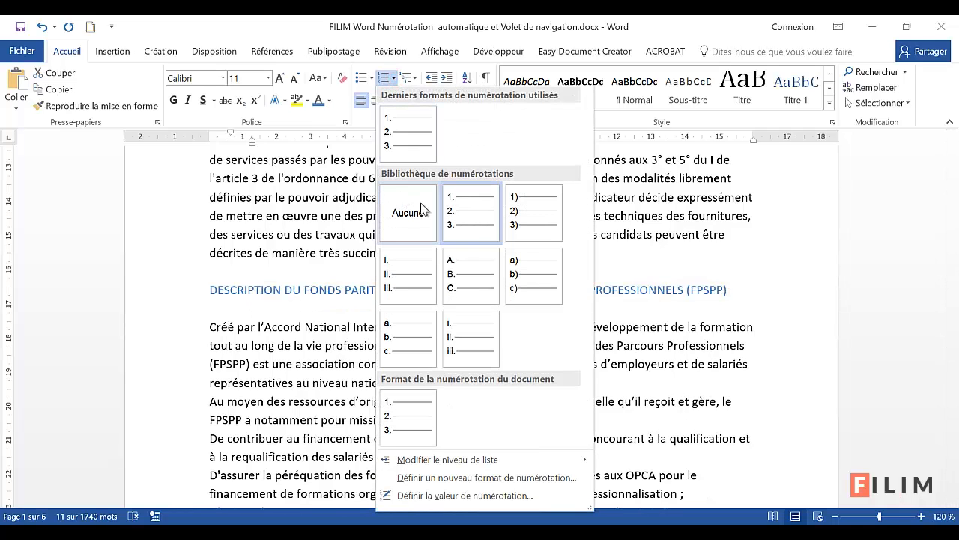
left_click(464, 216)
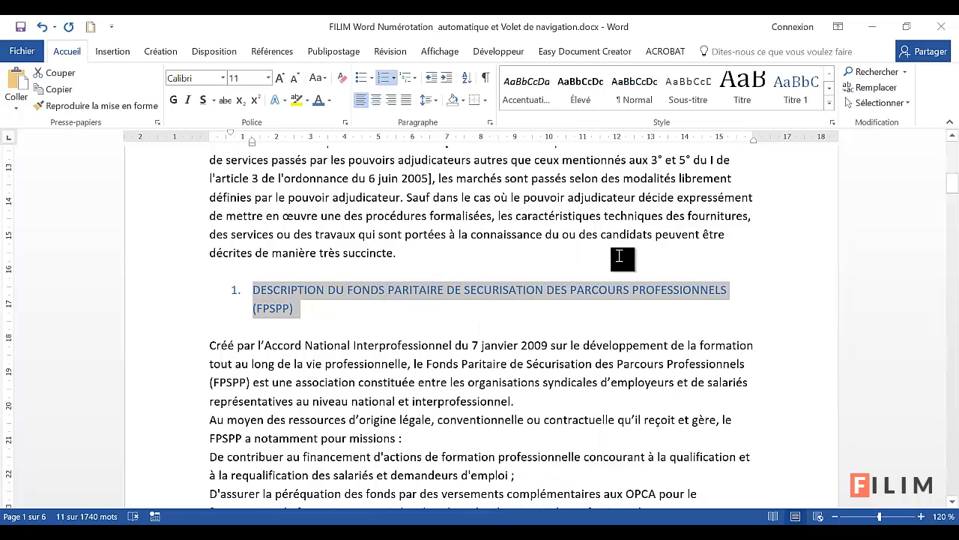
Step: Create a paragraph style named "T bleu" from the numbered blue heading, keeping it in the style gallery for this document only
left_click(833, 124)
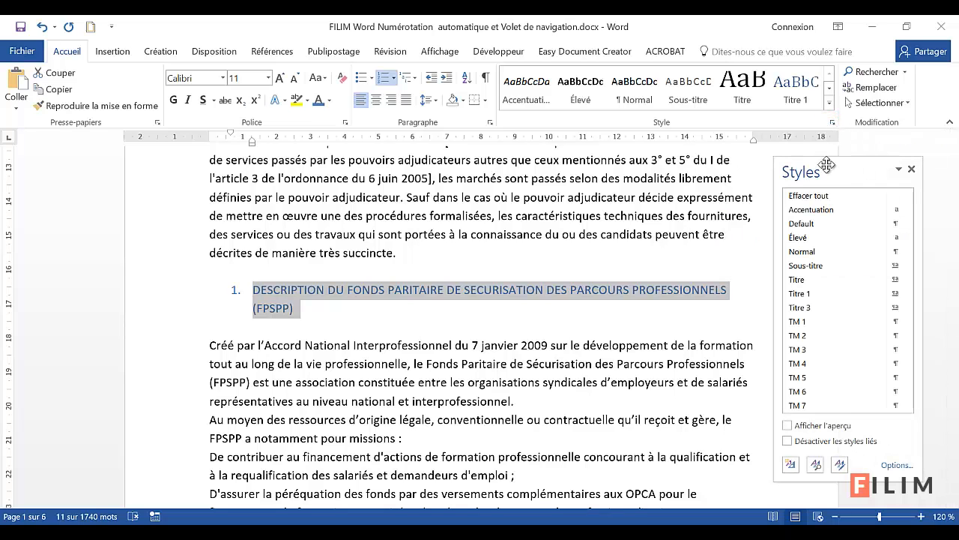
left_click_drag(832, 172, 833, 160)
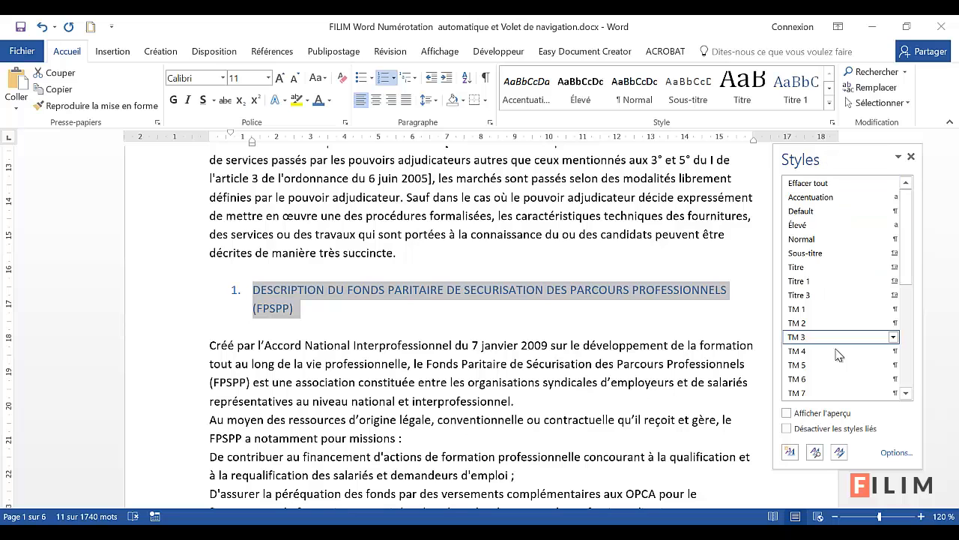
left_click(791, 452)
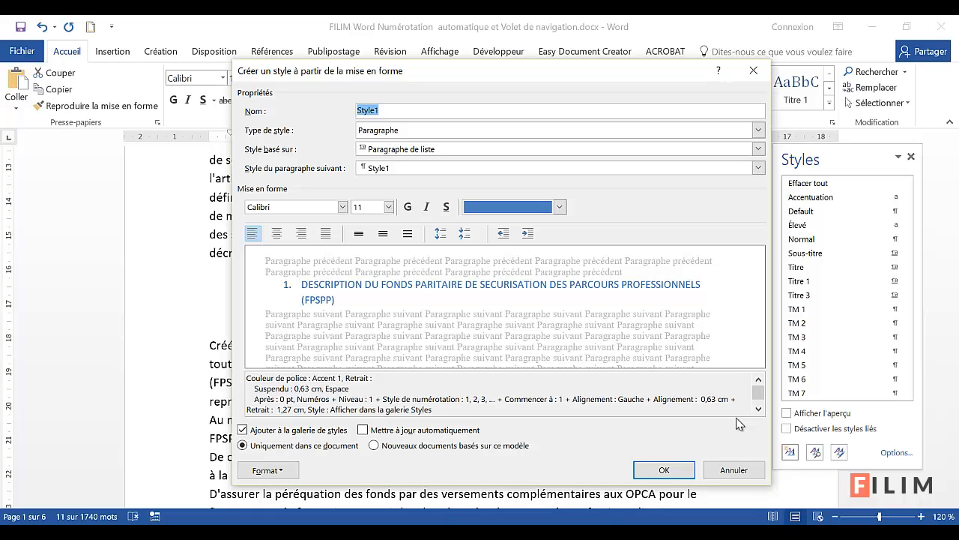
type("T bleu")
left_click_drag(412, 77, 448, 66)
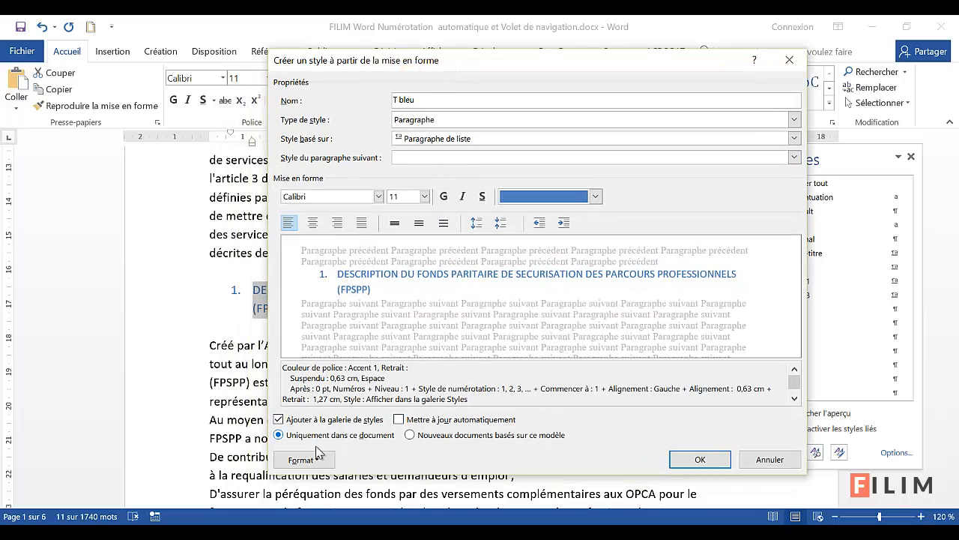
left_click(307, 459)
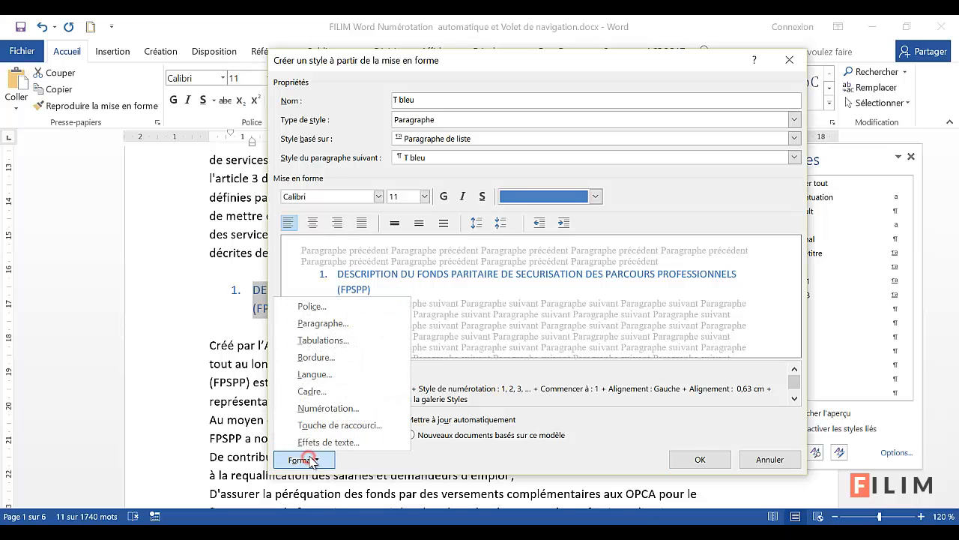
left_click(594, 425)
left_click(697, 461)
left_click(325, 318)
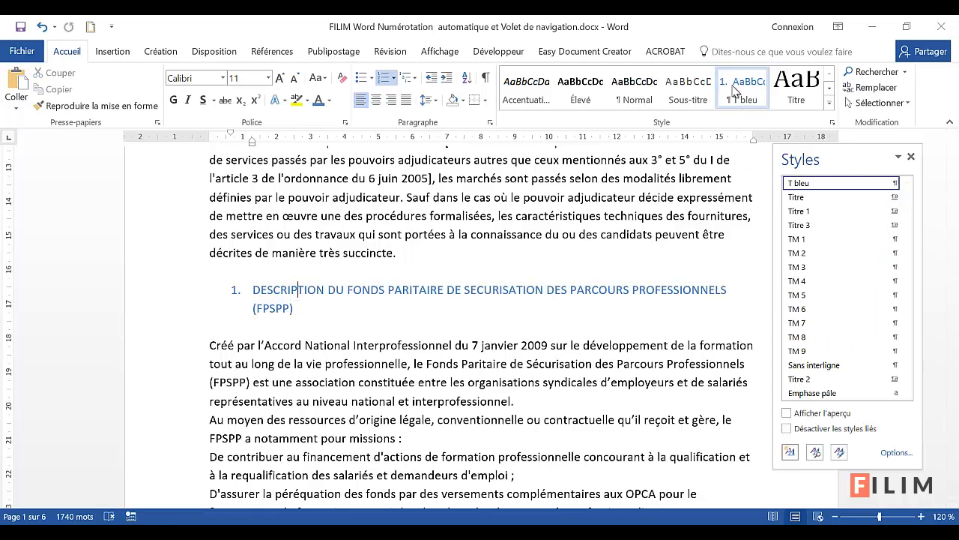
Step: Apply the "T bleu" style to the CONTEXTE heading on page 2
scroll(306, 392, "down", 5)
scroll(238, 375, "down", 5)
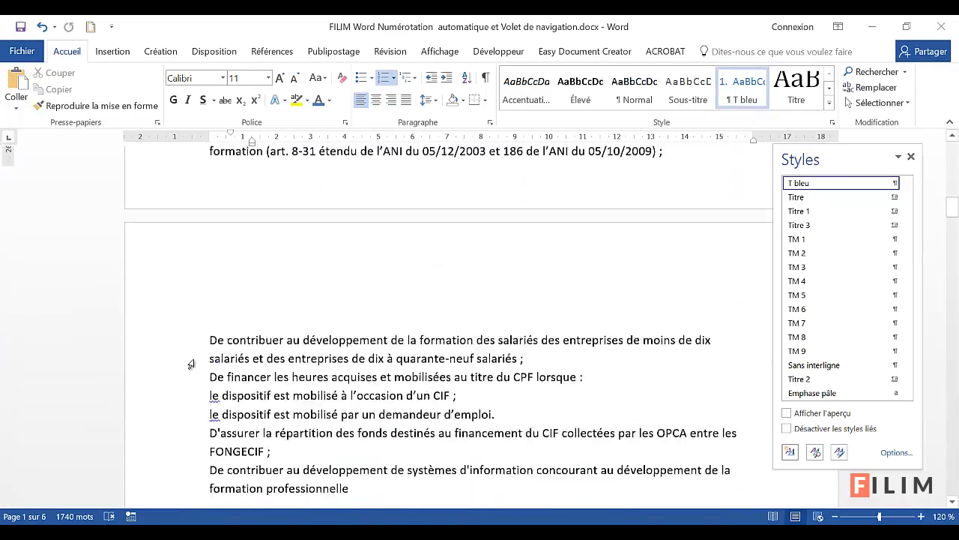
left_click(149, 356)
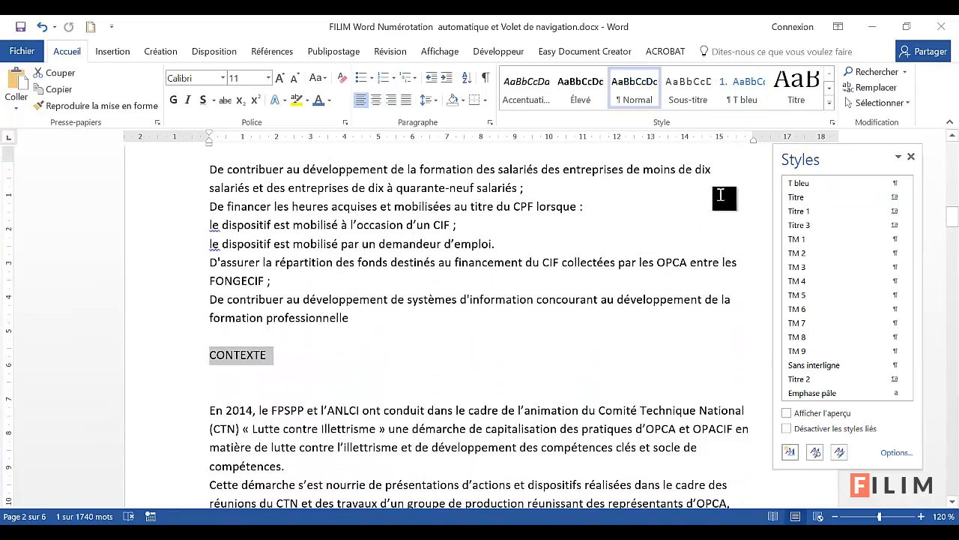
left_click(799, 183)
scroll(319, 255, "down", 7)
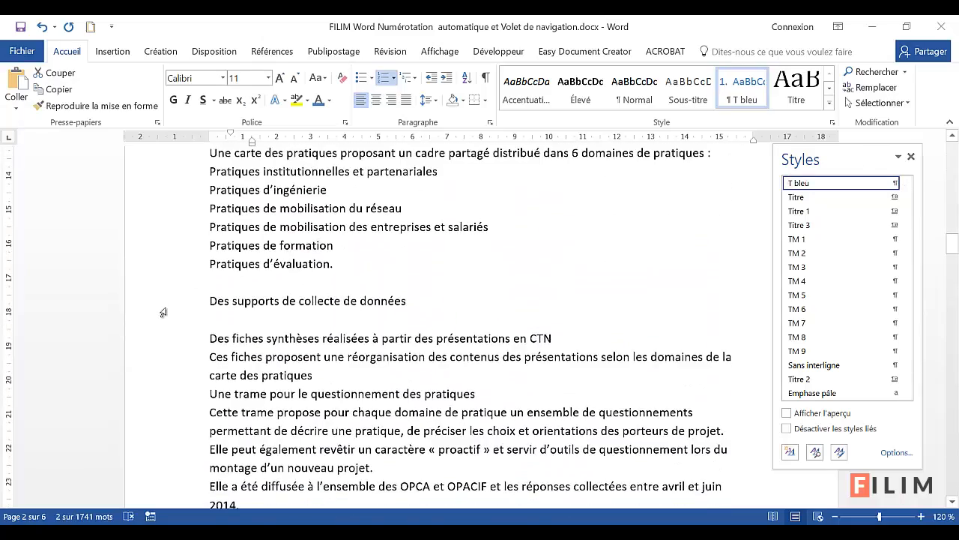
Step: Apply the "T bleu" style to the heading "OBJECTIFS DE LA COMMANDE" on page 3
scroll(163, 307, "down", 8)
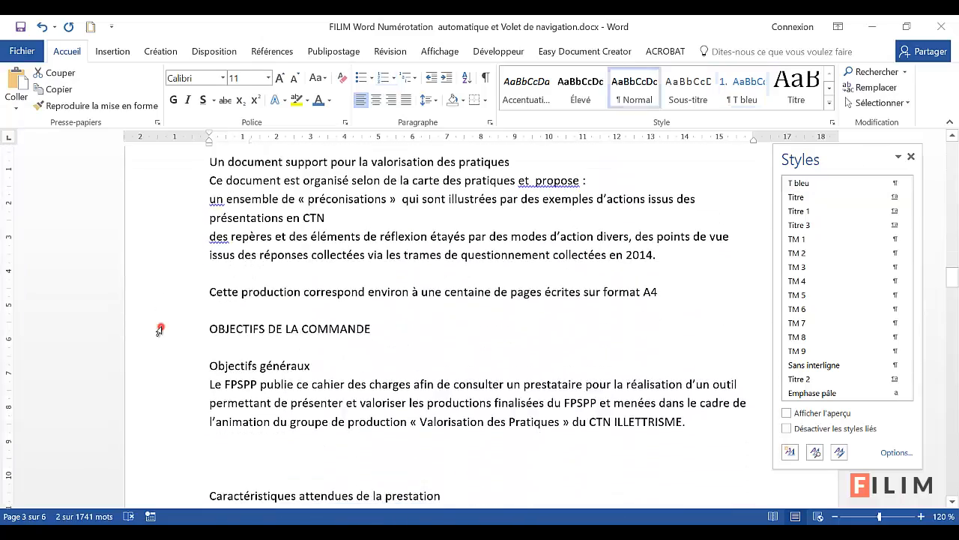
left_click(153, 323)
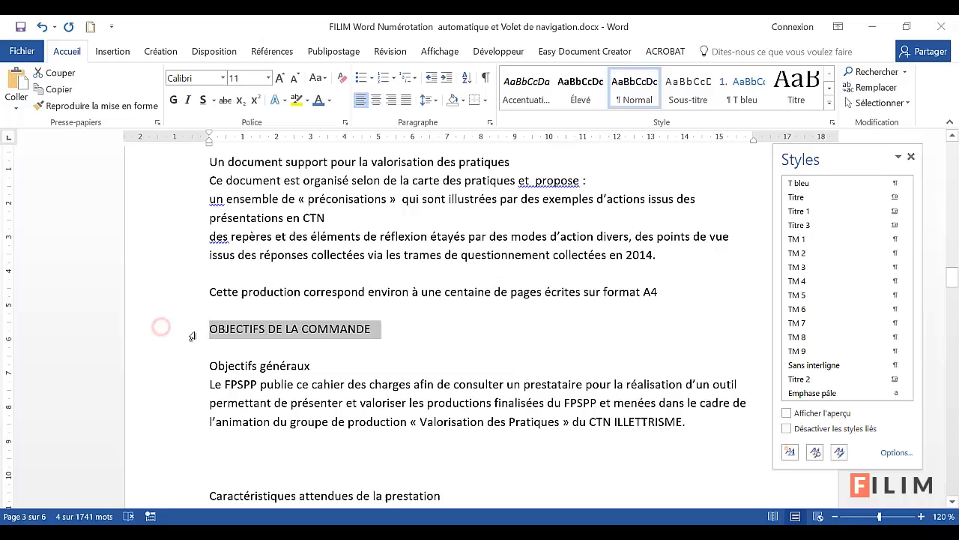
left_click(753, 88)
Step: Apply the "T bleu" style to the heading "CONSTITUTION DES DOSSIERS DE CANDIDATURES" on page 4
scroll(404, 292, "down", 3)
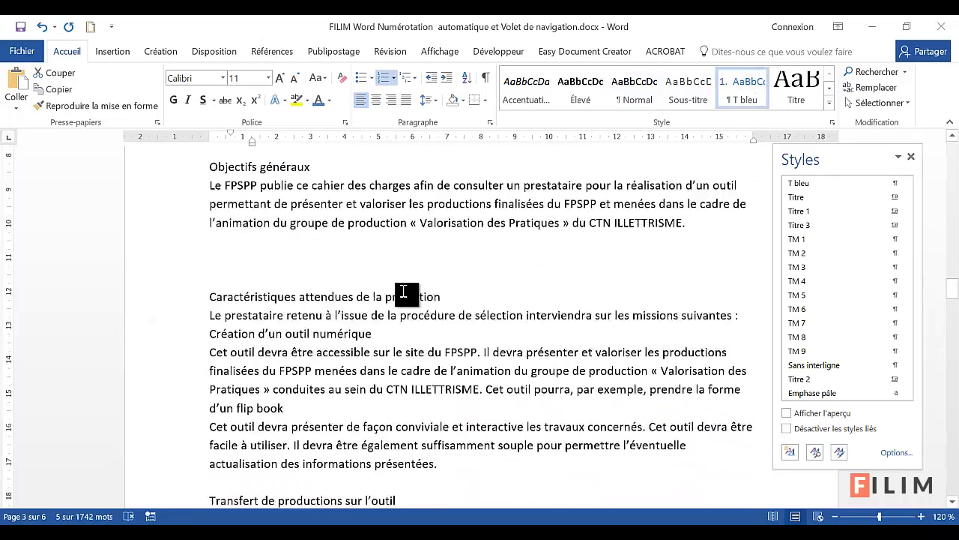
scroll(403, 293, "down", 14)
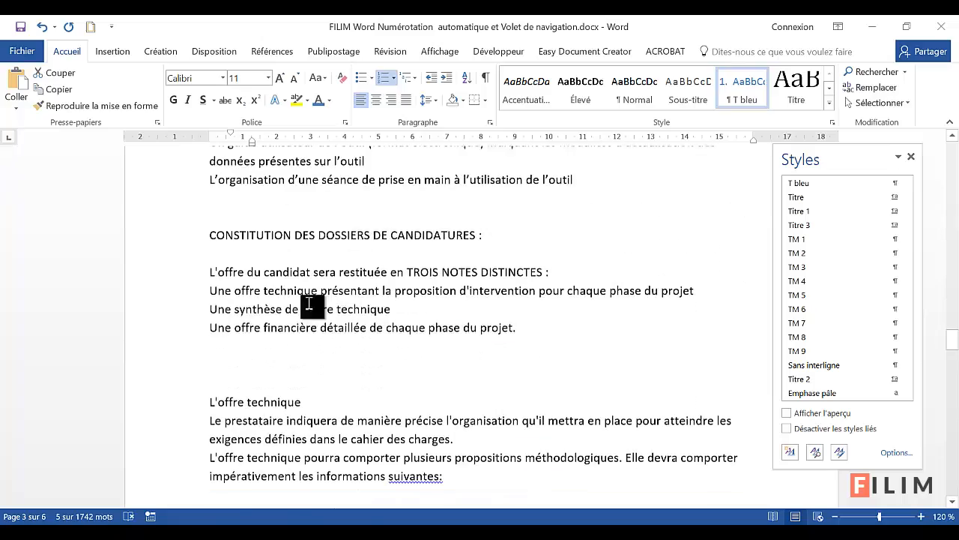
left_click(160, 221)
left_click(739, 82)
Step: Apply the "T bleu" style to the heading "CRITÈRES DE SELECTION" on page 5
scroll(297, 318, "down", 1)
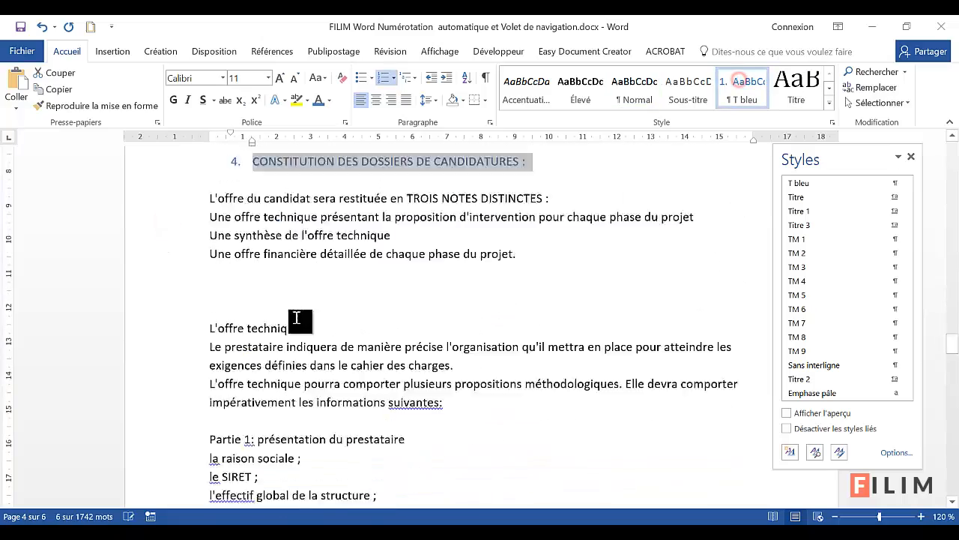
scroll(297, 318, "down", 15)
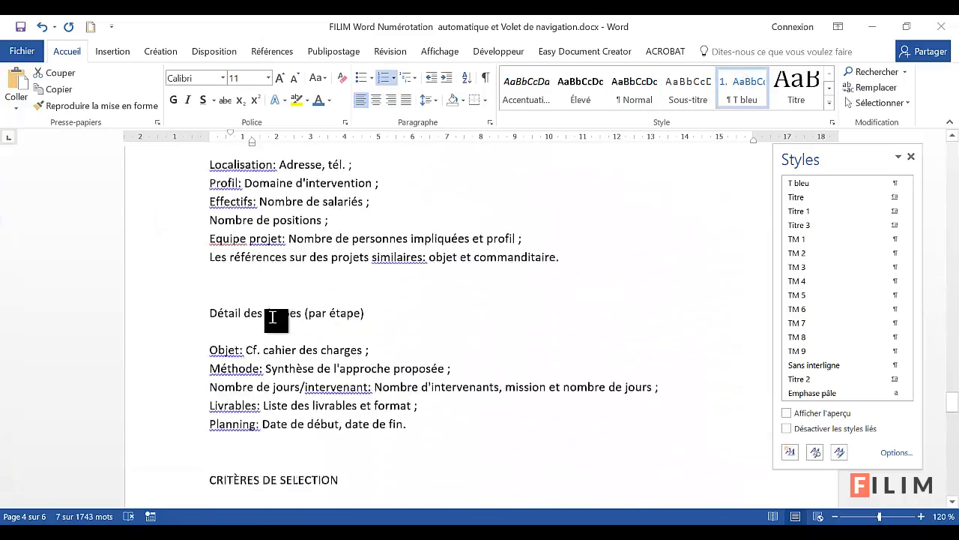
scroll(274, 319, "down", 5)
left_click(162, 219)
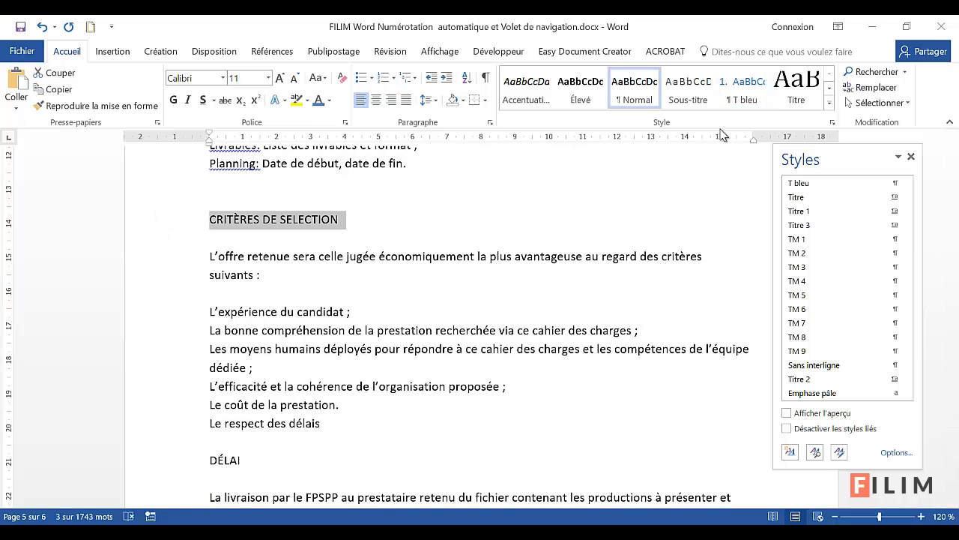
left_click(739, 107)
Step: Apply the "T bleu" style to the headings "DÉLAI DE RÉPONSE AU CAHIER DES CHARGES" and "CONDITIONS DE REMISE DES OFFRES DES CANDIDATS"
scroll(435, 225, "down", 8)
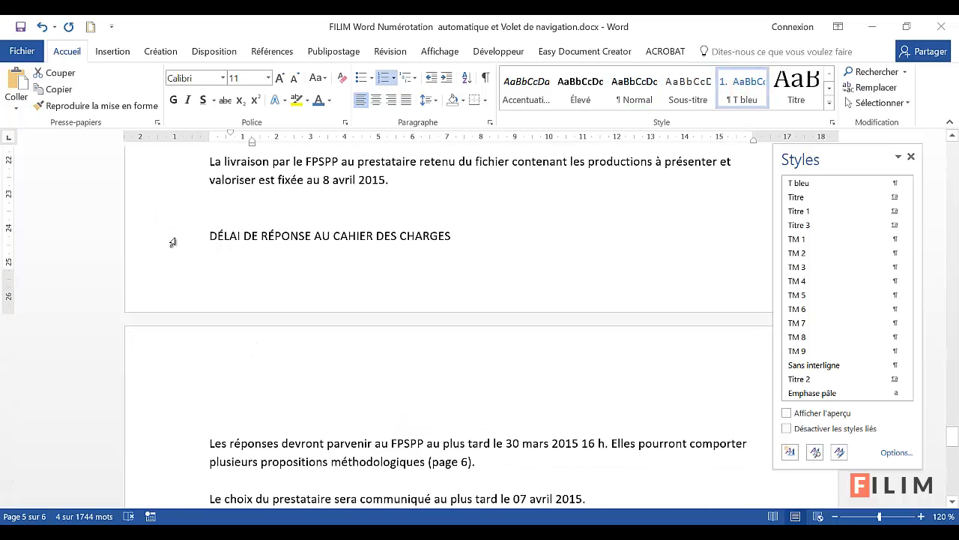
left_click(168, 237)
scroll(407, 311, "down", 8)
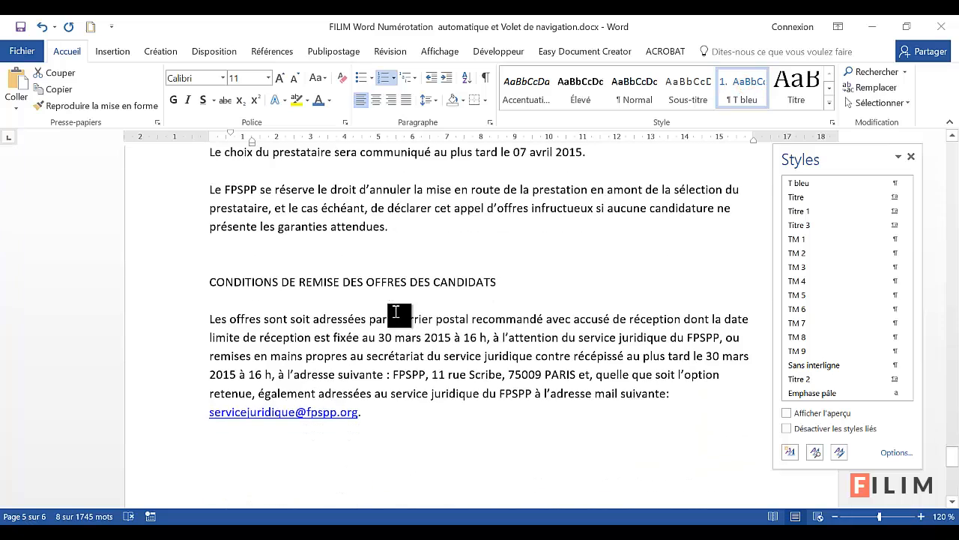
left_click(159, 253)
left_click(745, 96)
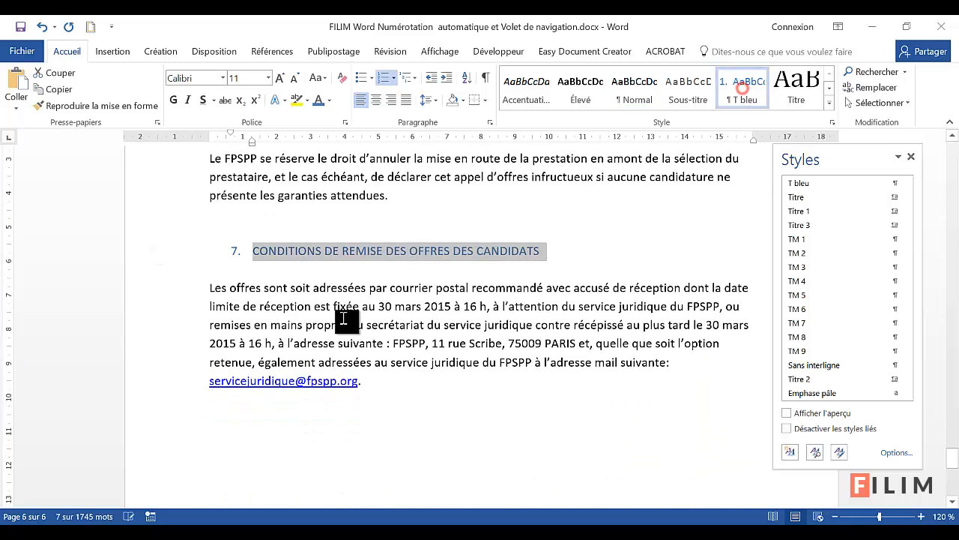
Step: Apply the "T bleu" style to the heading "Cadrage juridique :" on page 1
scroll(342, 340, "down", 1)
scroll(389, 397, "up", 1)
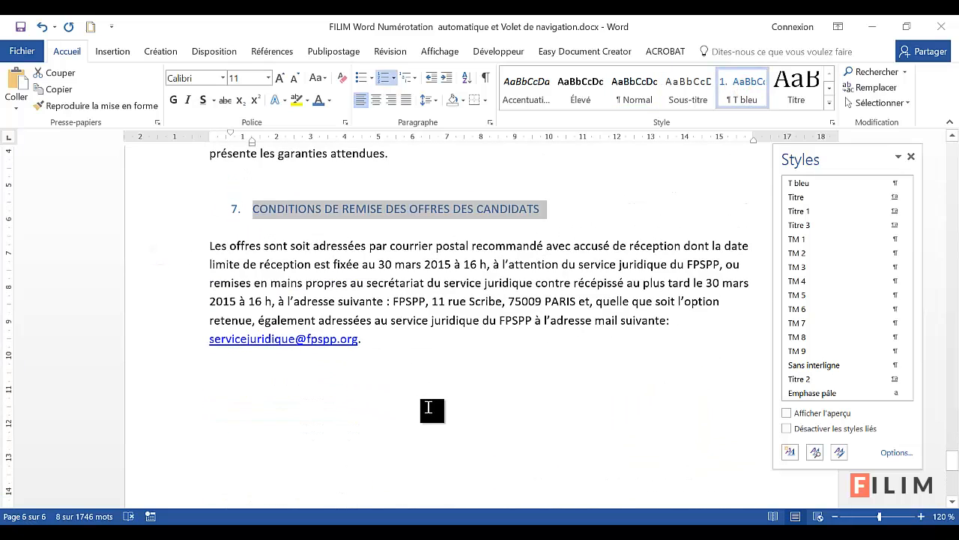
scroll(495, 371, "up", 4)
scroll(491, 375, "up", 15)
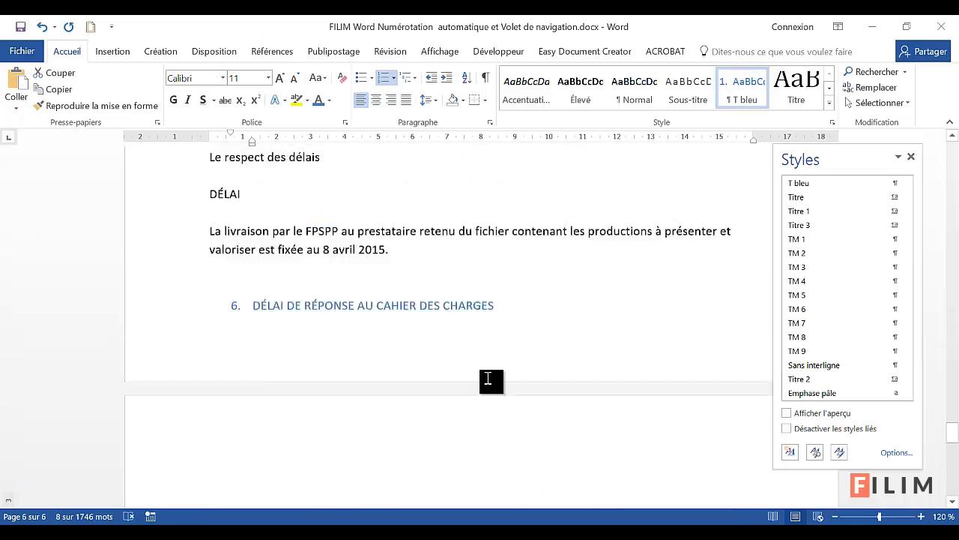
scroll(467, 395, "up", 3)
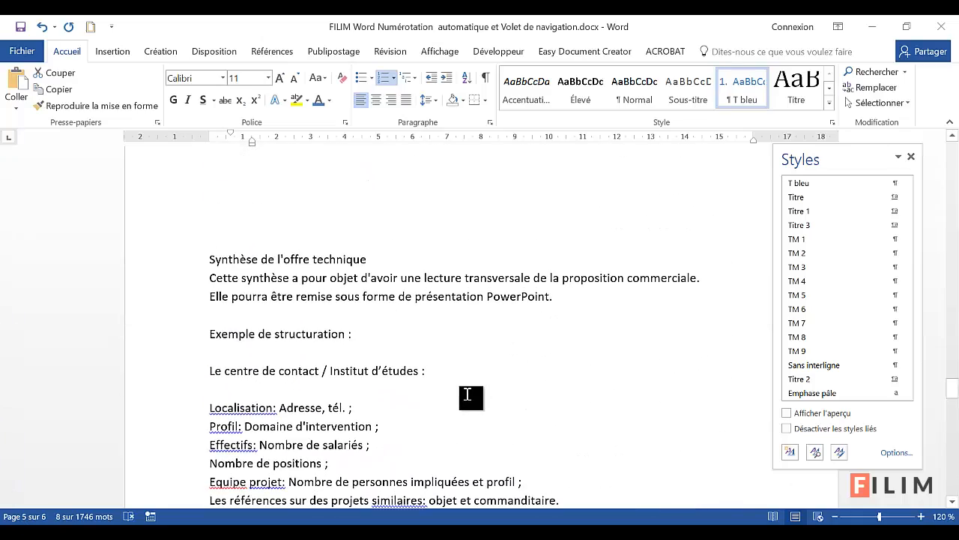
left_click_drag(953, 386, 954, 196)
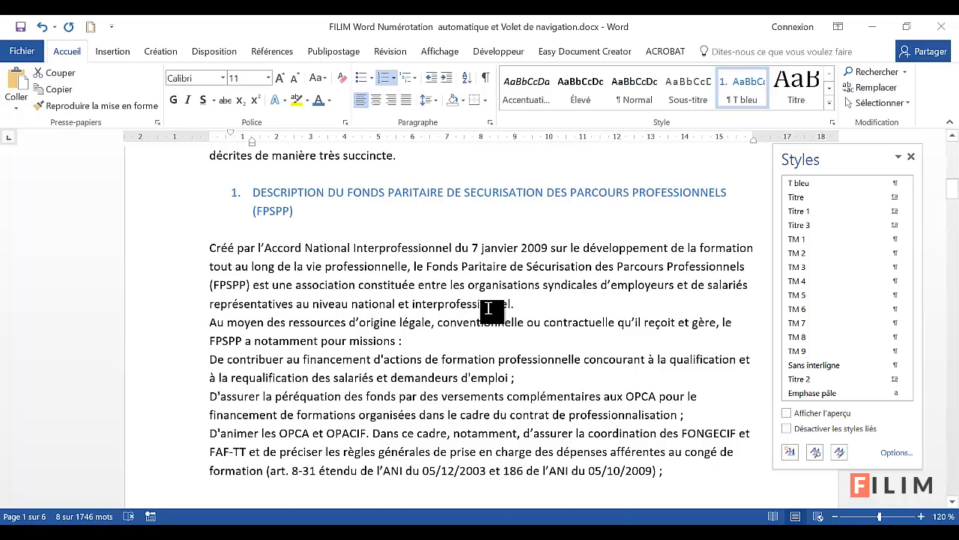
scroll(462, 311, "up", 5)
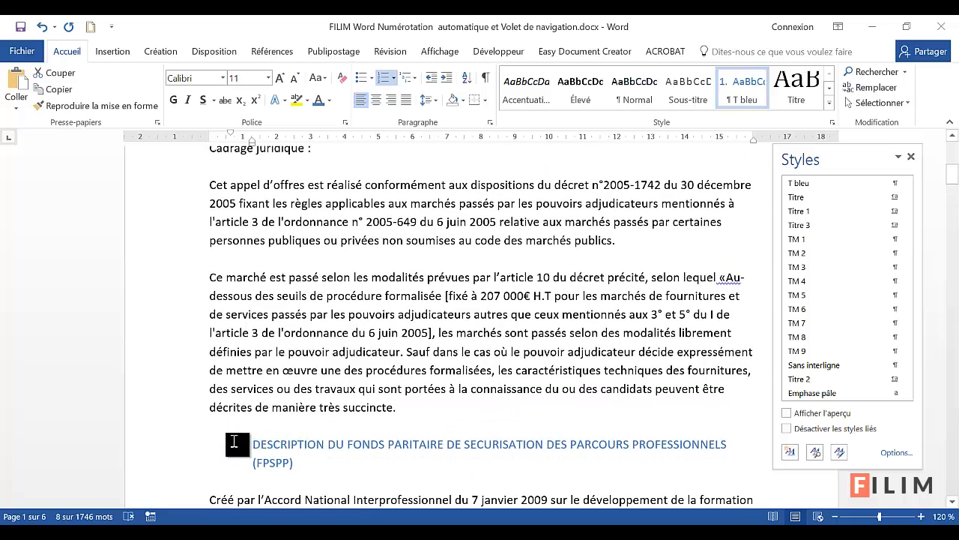
scroll(236, 444, "up", 2)
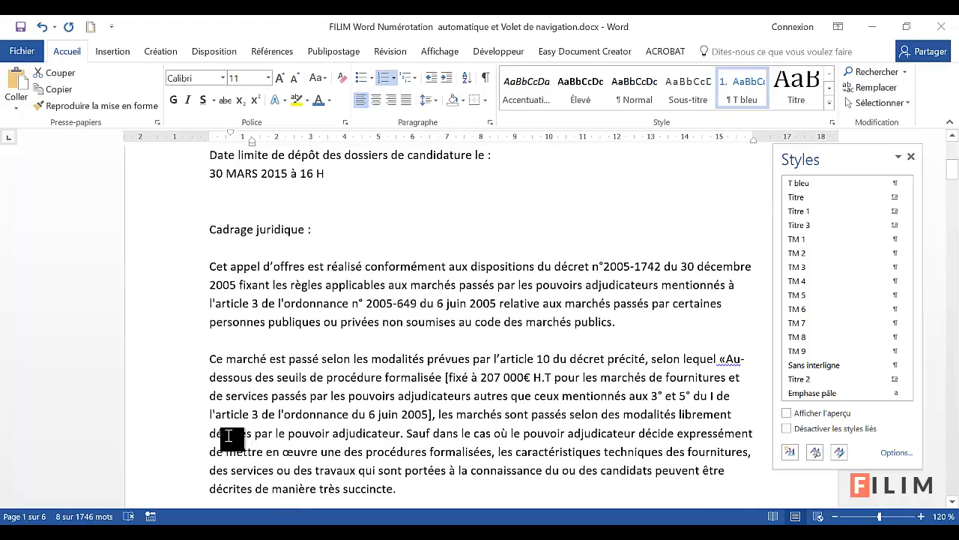
left_click(163, 229)
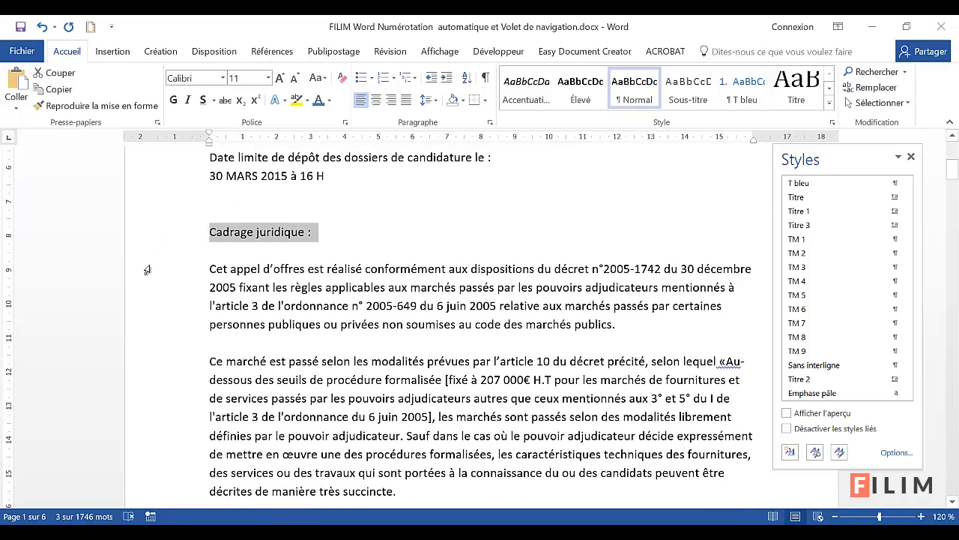
mouse_move(804, 190)
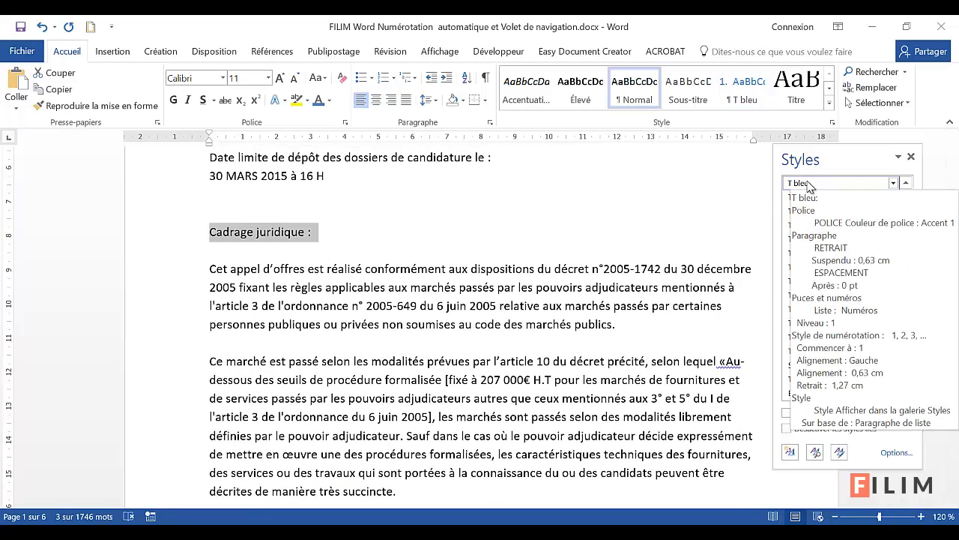
left_click(807, 184)
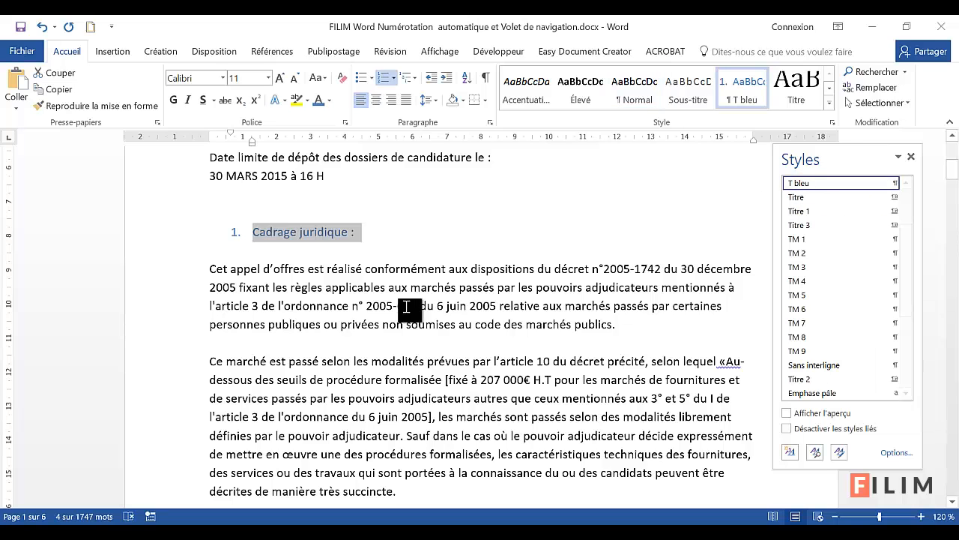
Step: Set the FPSPP description heading on page 1 back to the Normal style
scroll(247, 270, "down", 3)
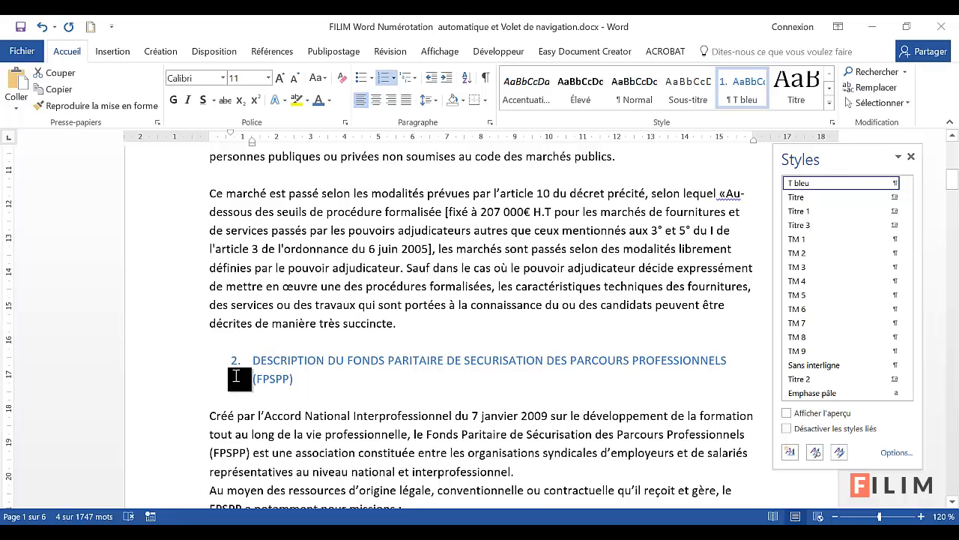
left_click(281, 374)
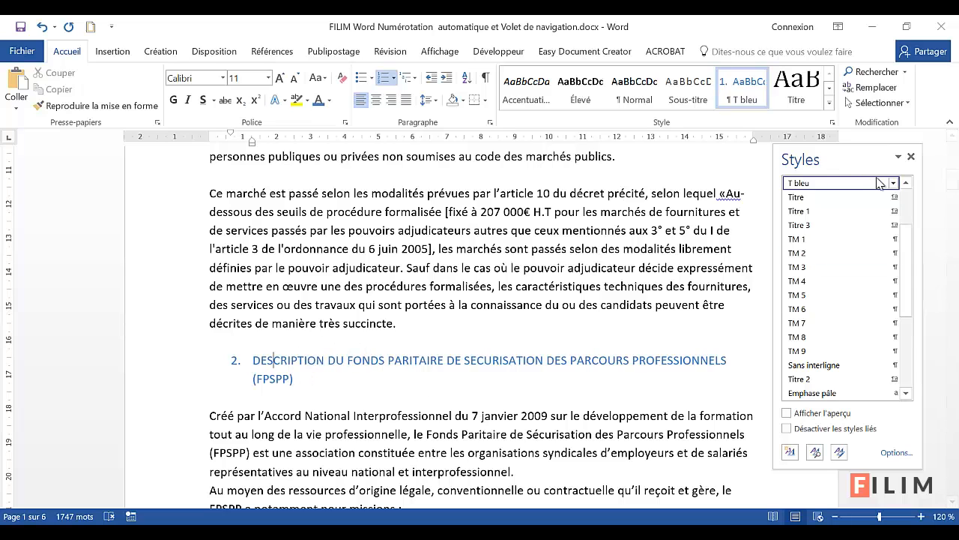
left_click_drag(908, 236, 909, 191)
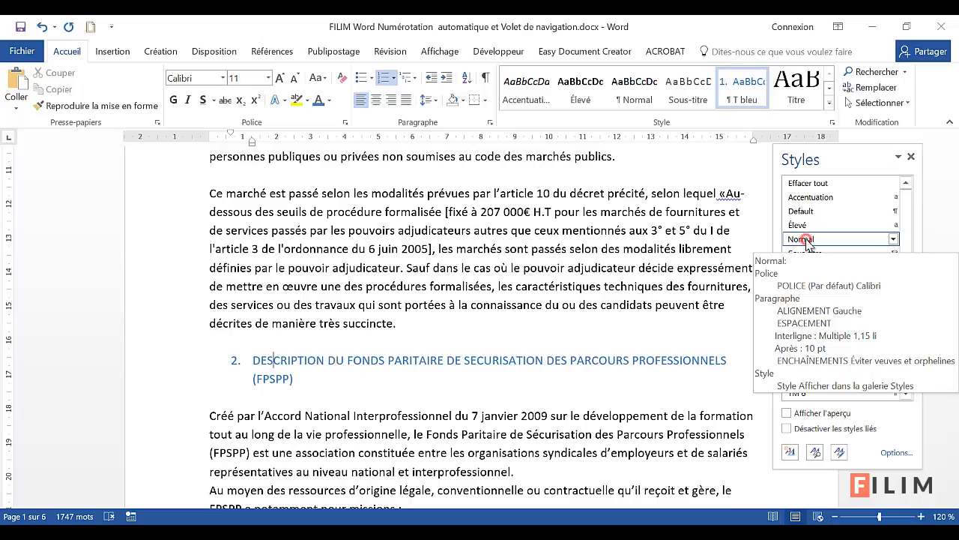
left_click(802, 239)
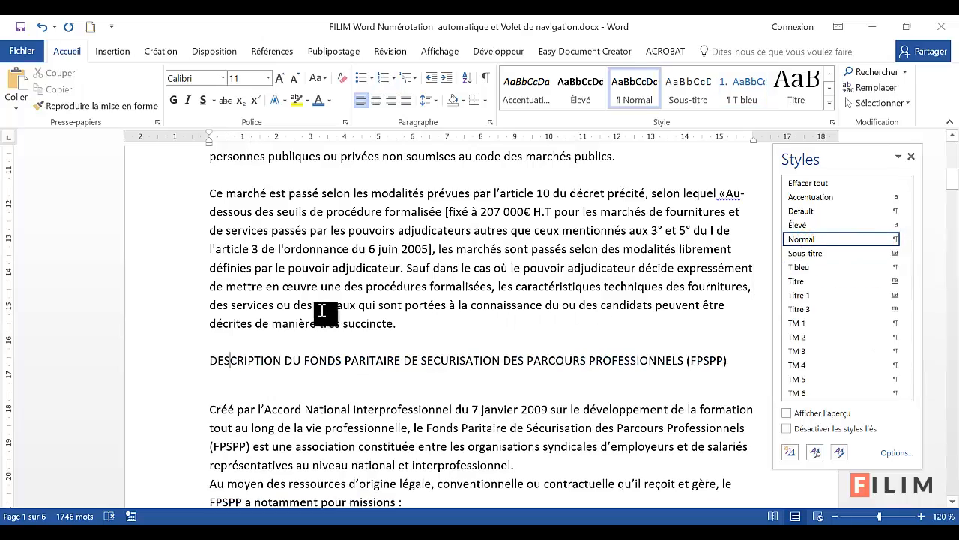
Step: Check the CONTEXTE heading's number on page 2 and reapply the "T bleu" style to the FPSPP description heading
scroll(321, 310, "up", 3)
scroll(252, 321, "down", 12)
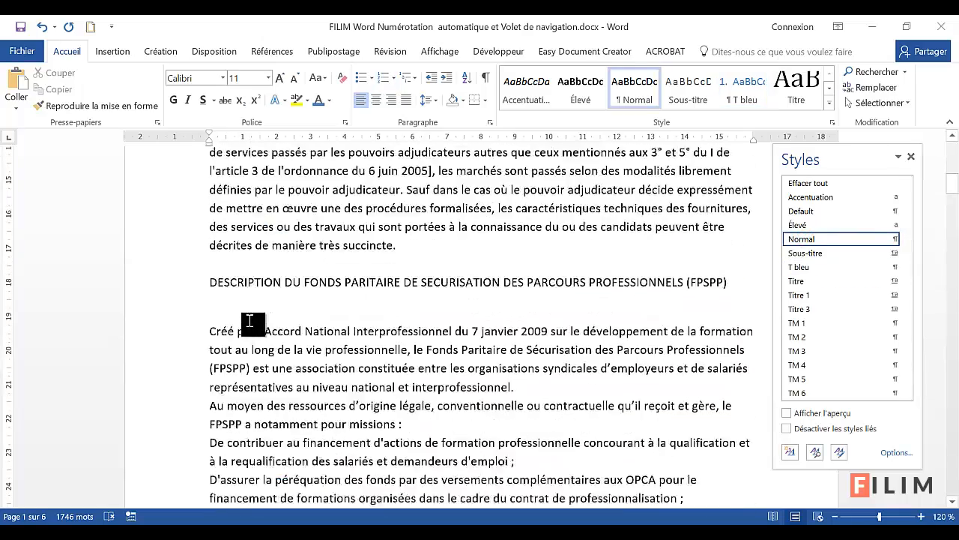
scroll(250, 322, "down", 3)
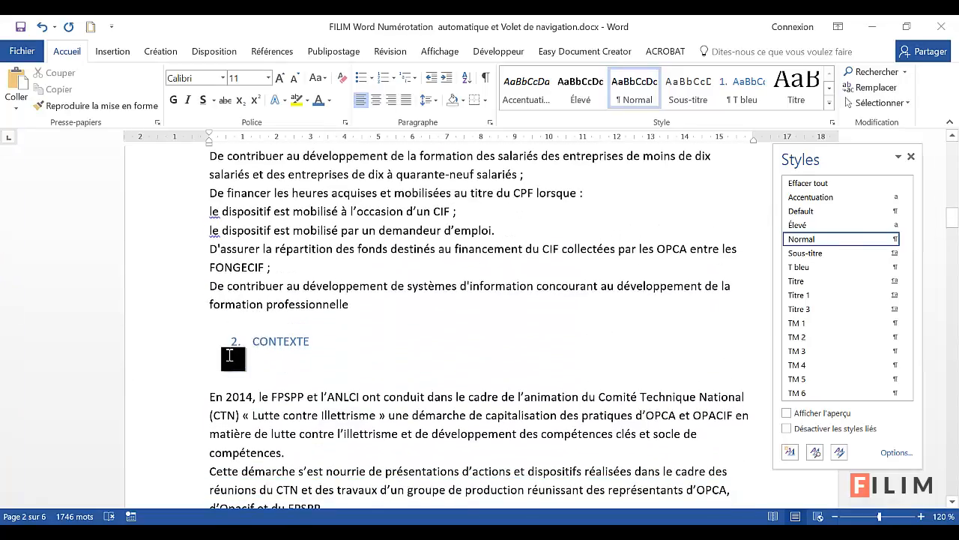
scroll(255, 345, "up", 9)
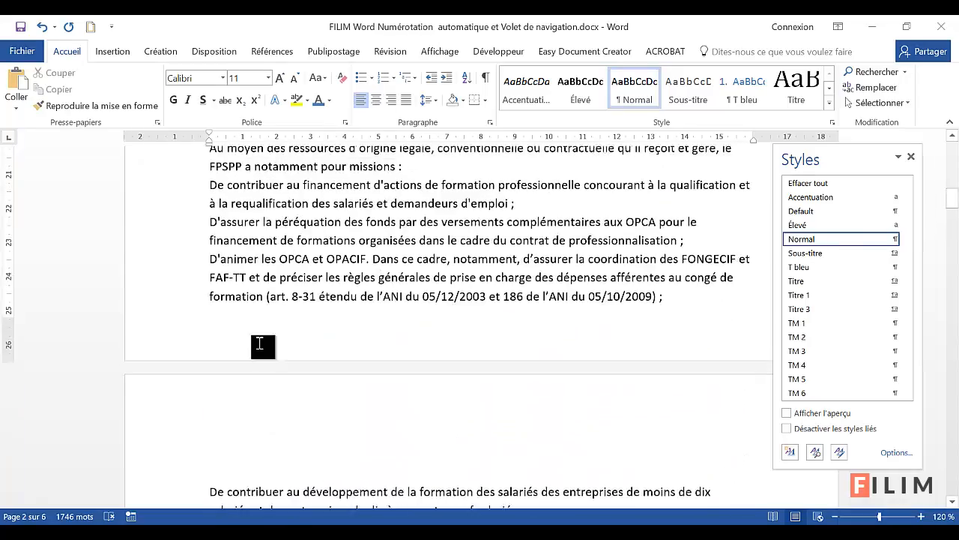
scroll(259, 343, "up", 1)
left_click(165, 278)
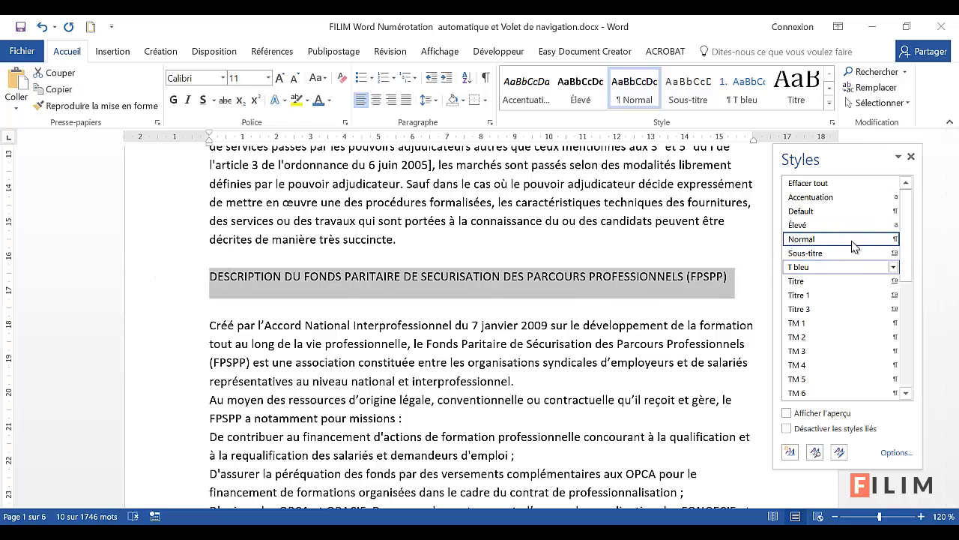
left_click(821, 268)
Step: Examine the automatic numbering of the "Cadrage juridique :" and FPSPP description headings on page 1
scroll(411, 330, "up", 3)
scroll(411, 330, "up", 1)
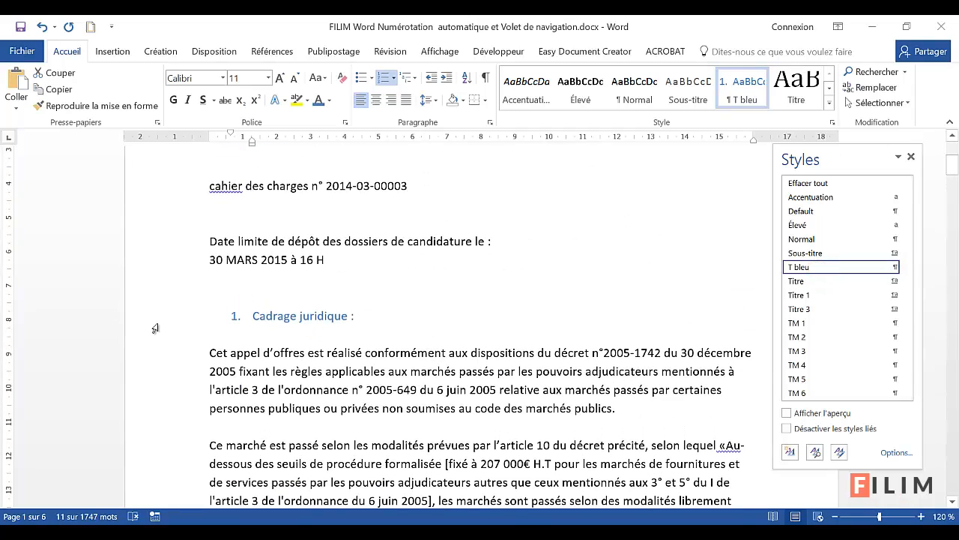
left_click(391, 311)
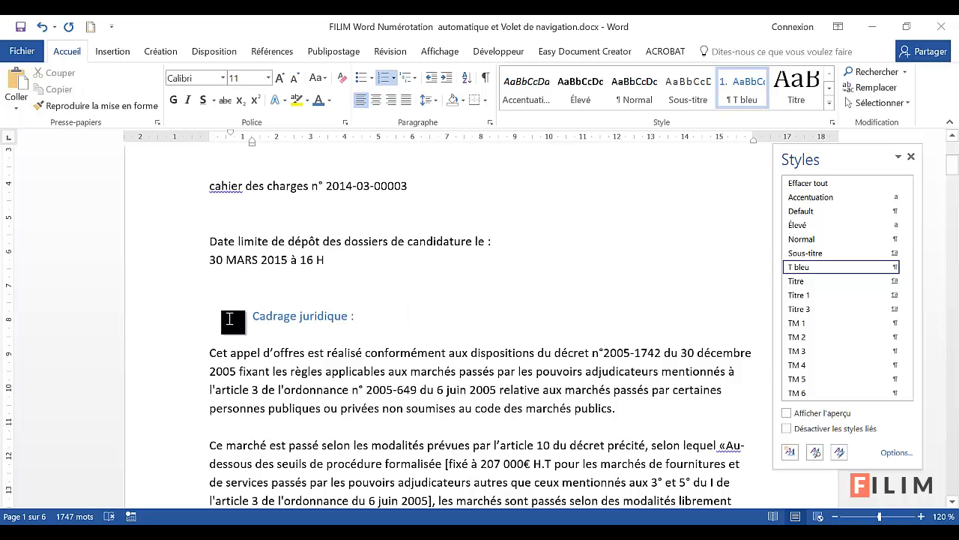
scroll(233, 317, "down", 3)
scroll(234, 317, "down", 1)
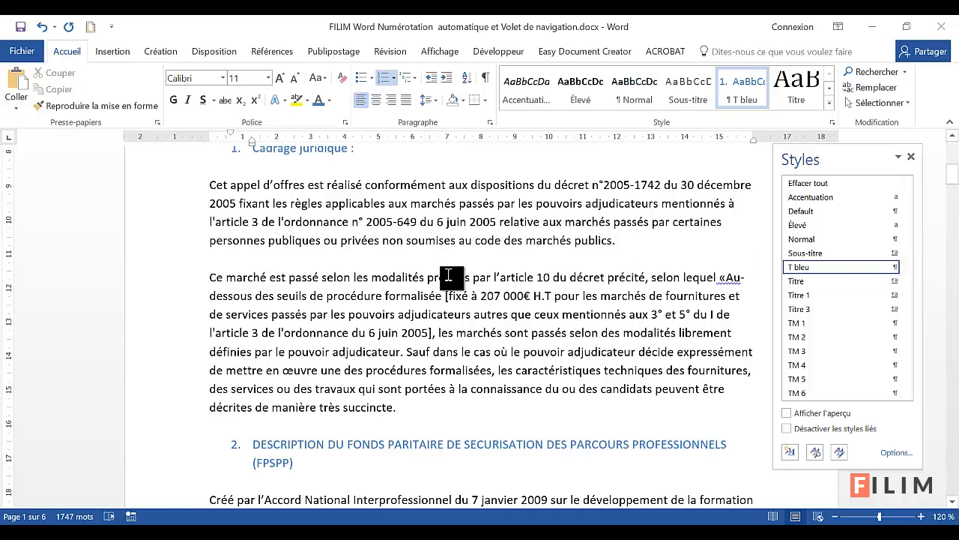
scroll(439, 257, "up", 2)
scroll(413, 244, "down", 2)
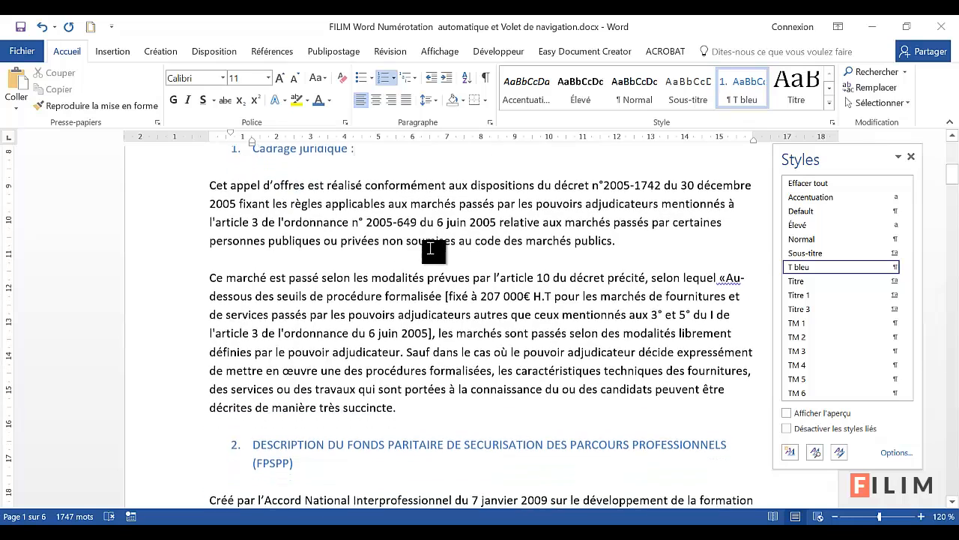
scroll(439, 266, "up", 1)
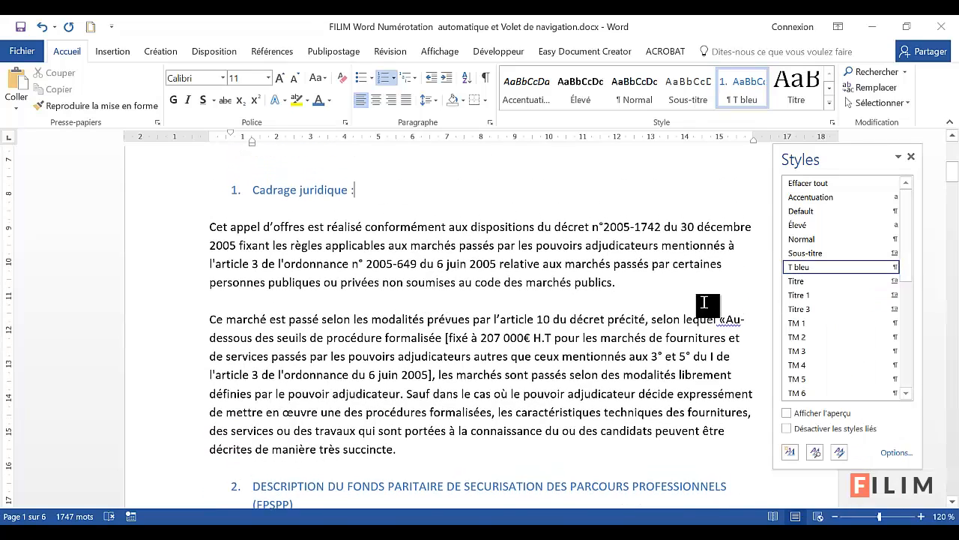
Step: Modify the "T bleu" style to use bold text in the dark orange shade of the theme colours
right_click(806, 270)
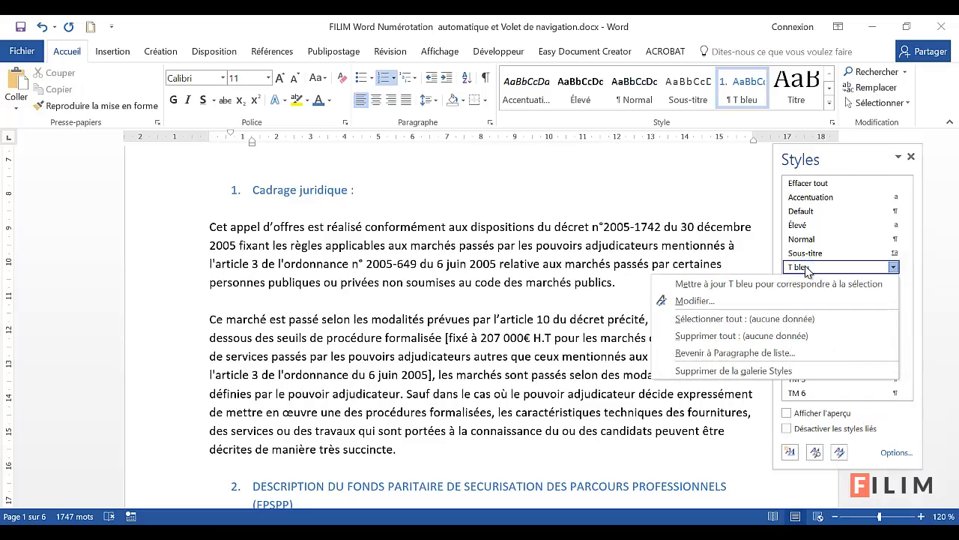
left_click(695, 303)
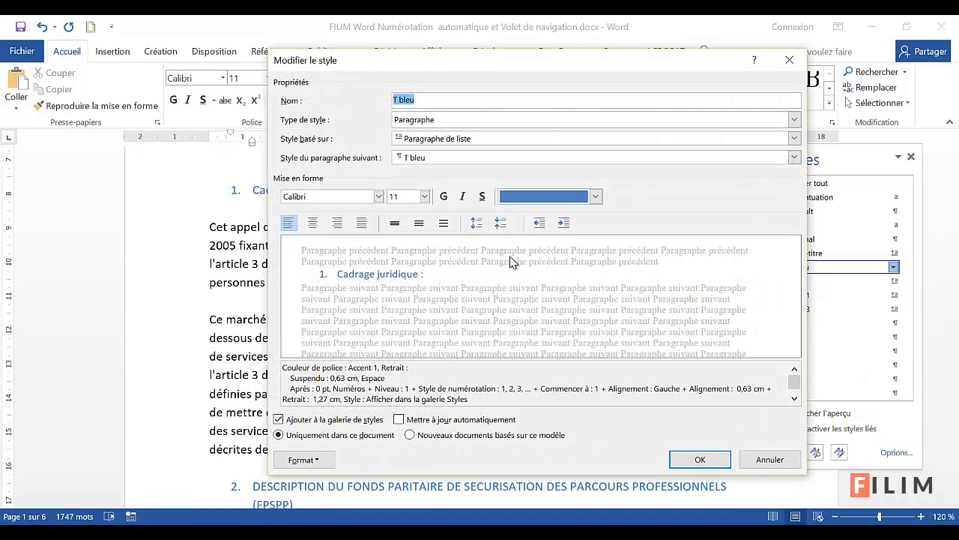
left_click(595, 196)
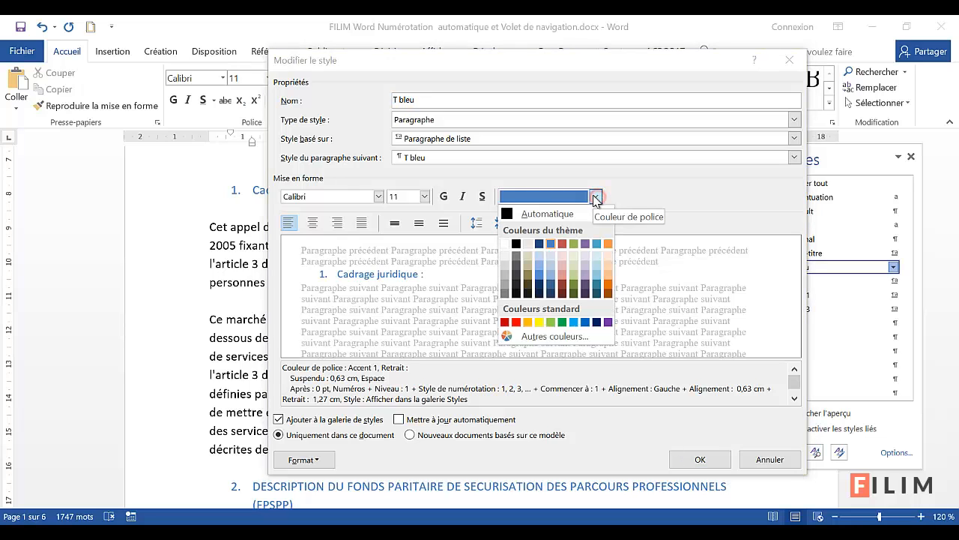
left_click(608, 285)
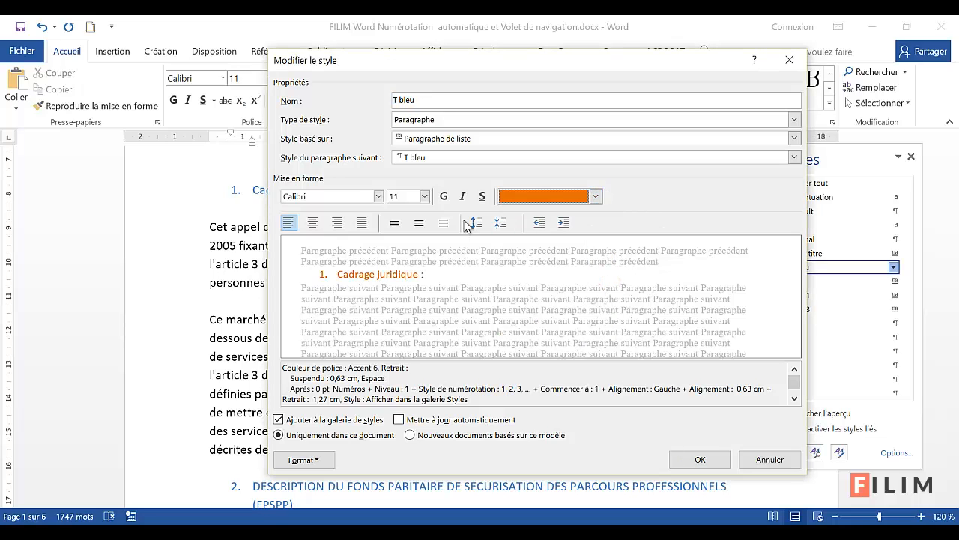
left_click(444, 196)
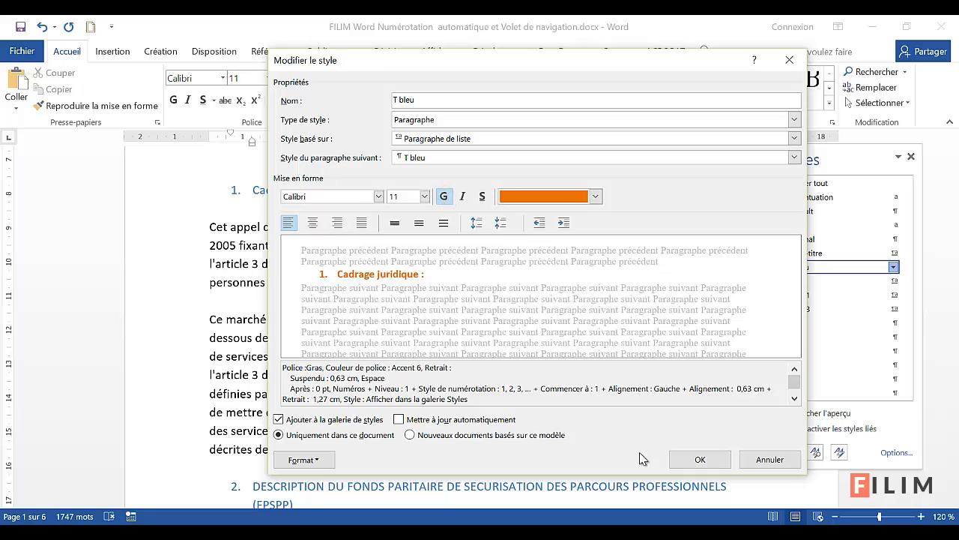
left_click(696, 461)
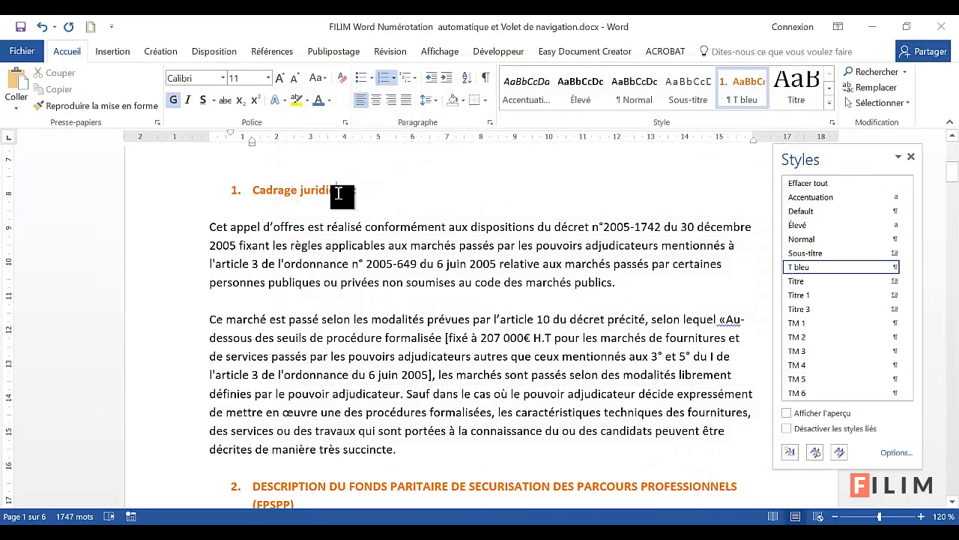
Step: Review the restyled headings on pages 1 and 2, including CONTEXTE and the FPSPP description
scroll(317, 220, "down", 12)
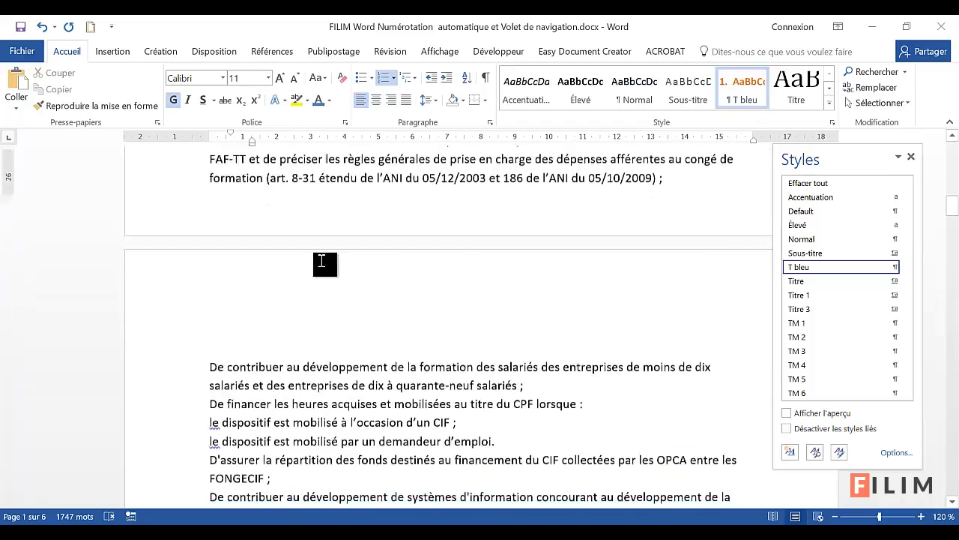
scroll(321, 261, "down", 5)
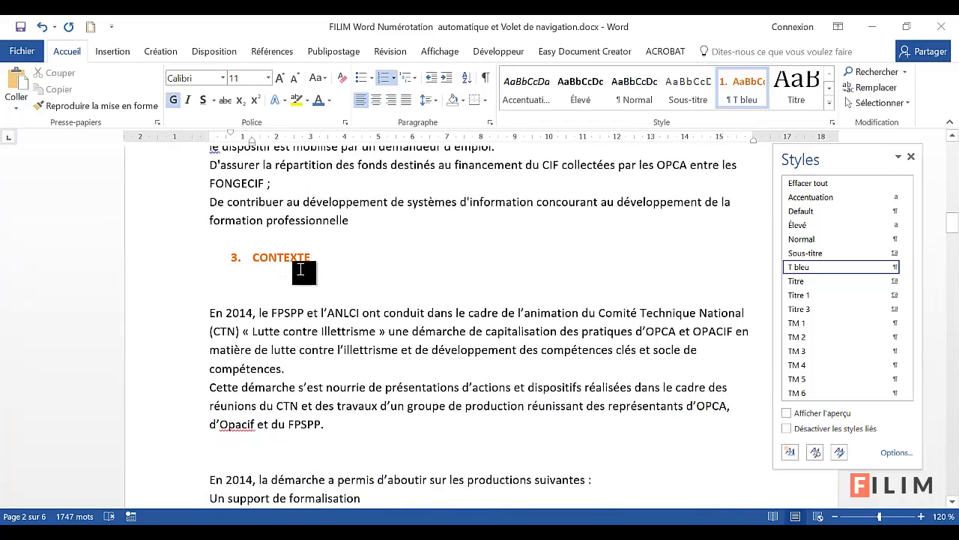
scroll(300, 268, "up", 10)
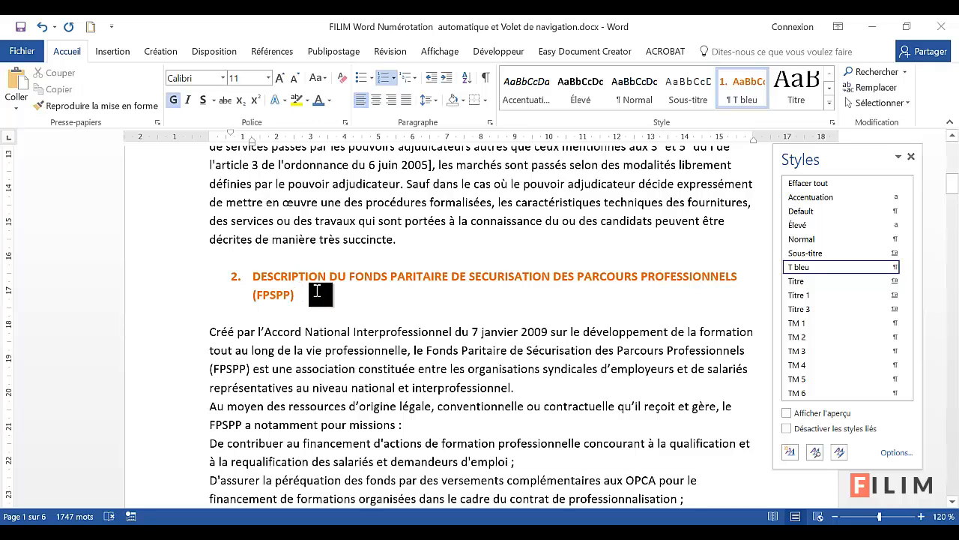
left_click(316, 290)
Step: Display the Navigation pane beside the document and adjust its width
left_click(442, 53)
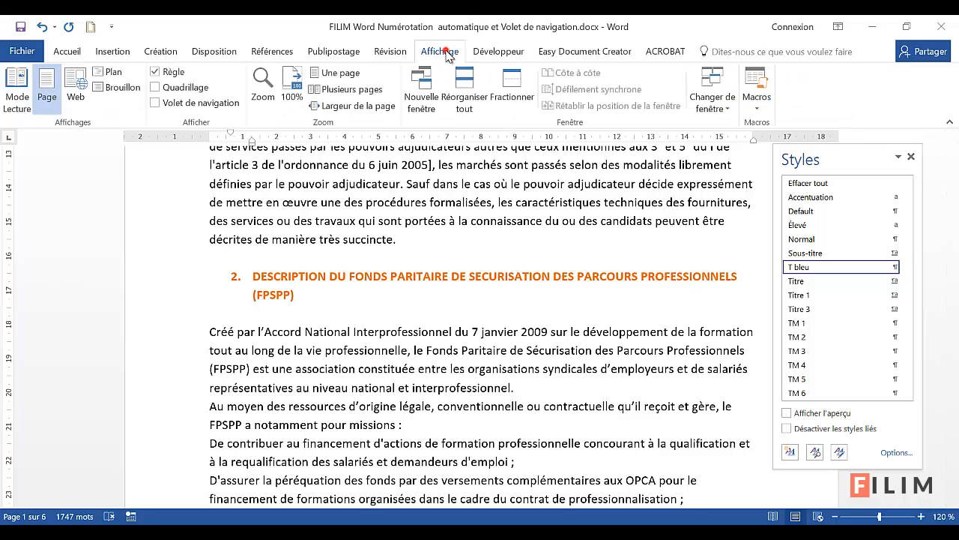
left_click(174, 107)
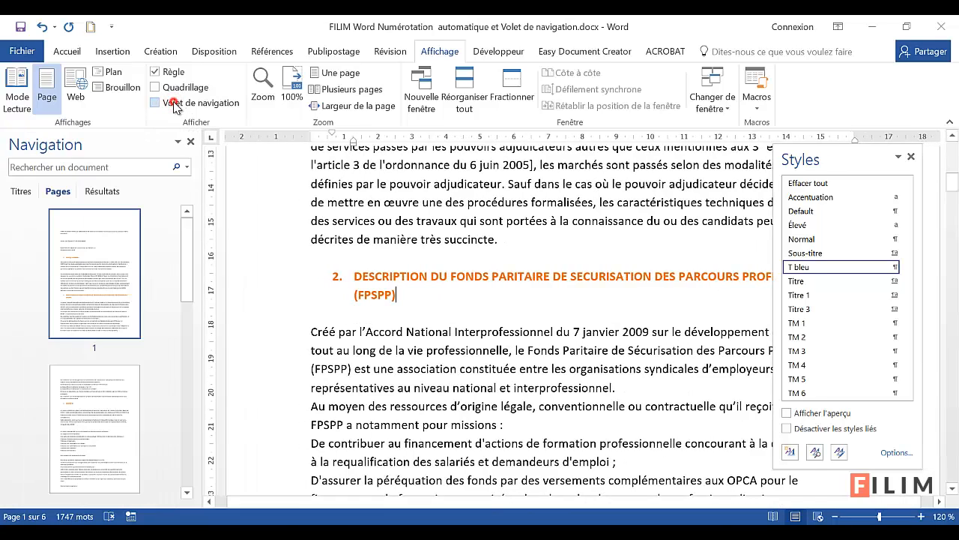
left_click(175, 105)
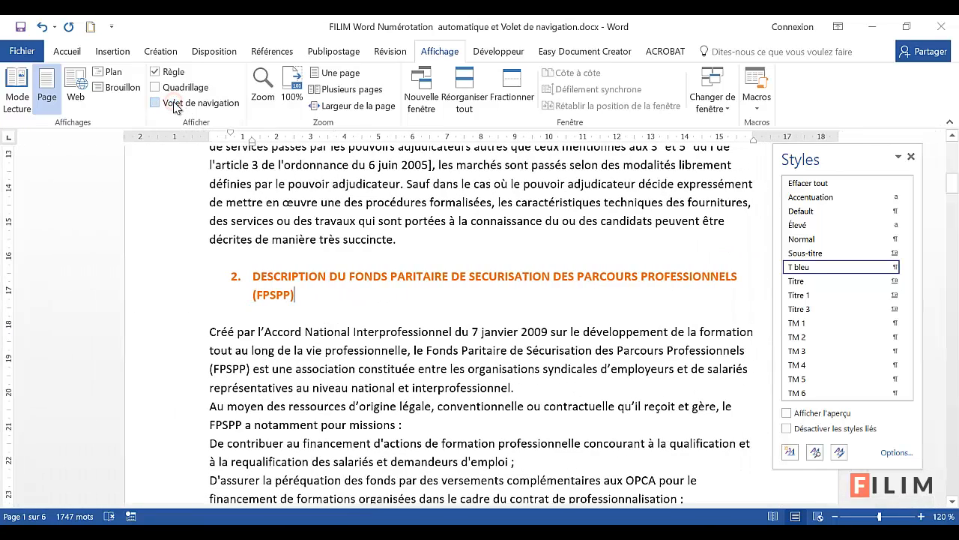
left_click(30, 518)
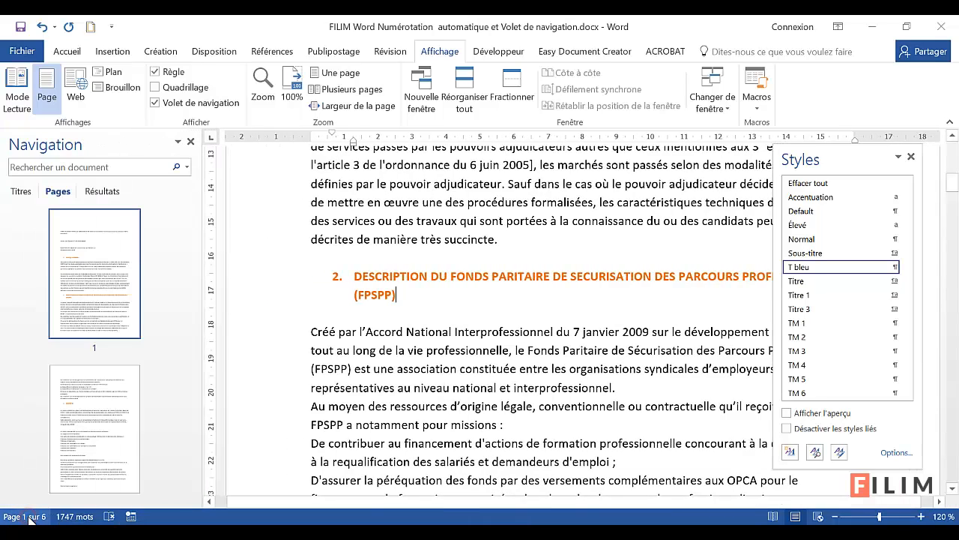
left_click(30, 517)
left_click(27, 518)
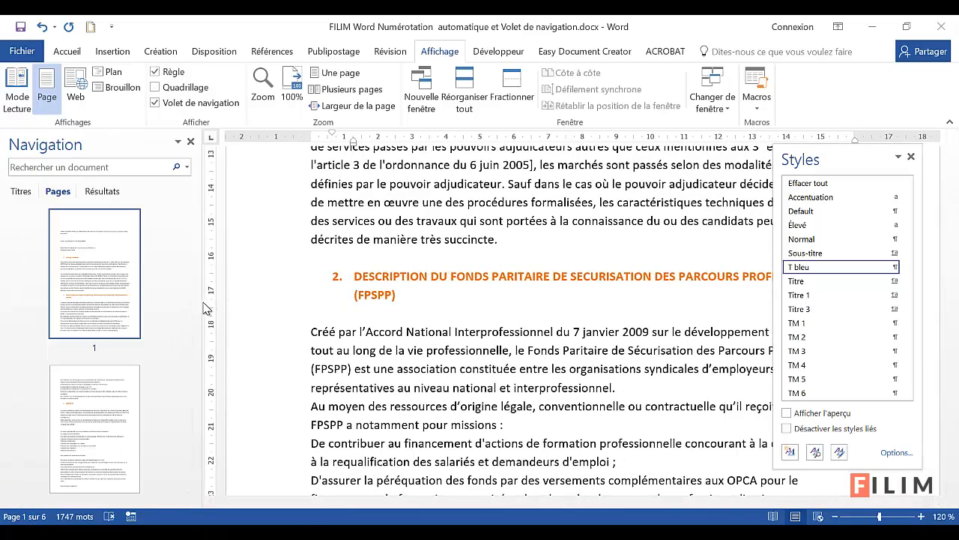
left_click_drag(200, 304, 295, 304)
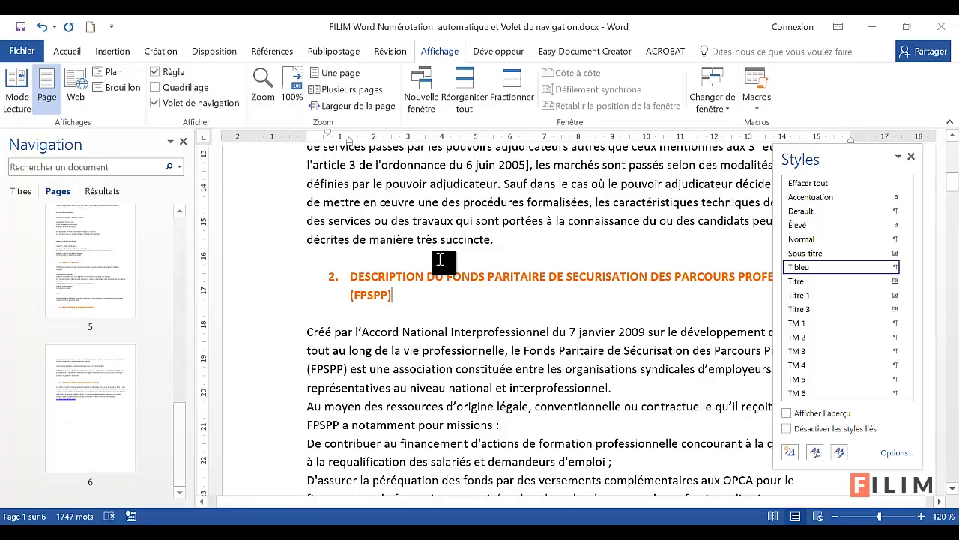
Step: Browse to pages 6, 1, 2 and 3 through the page thumbnails and switch the navigation view to Titres
left_click(573, 221)
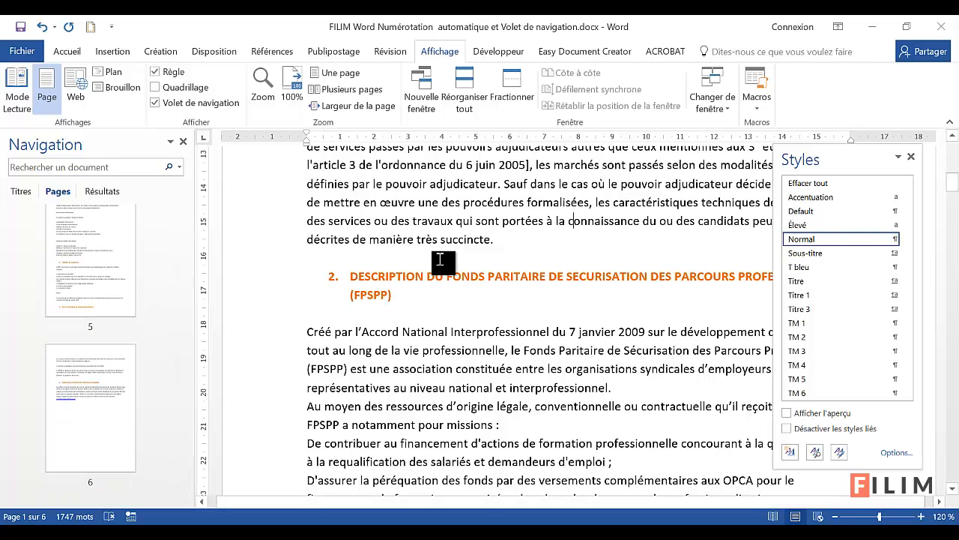
left_click(90, 408)
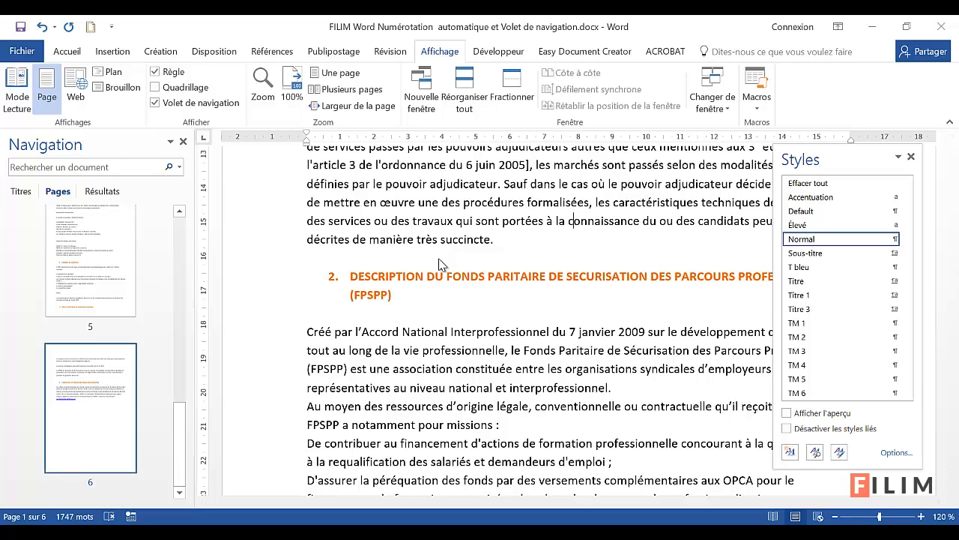
scroll(90, 409, "up", 5)
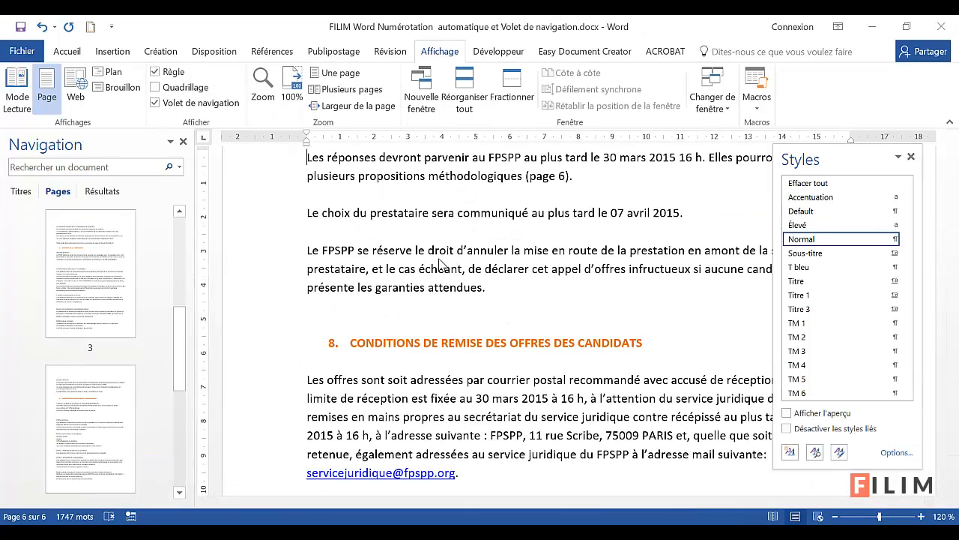
left_click(91, 273)
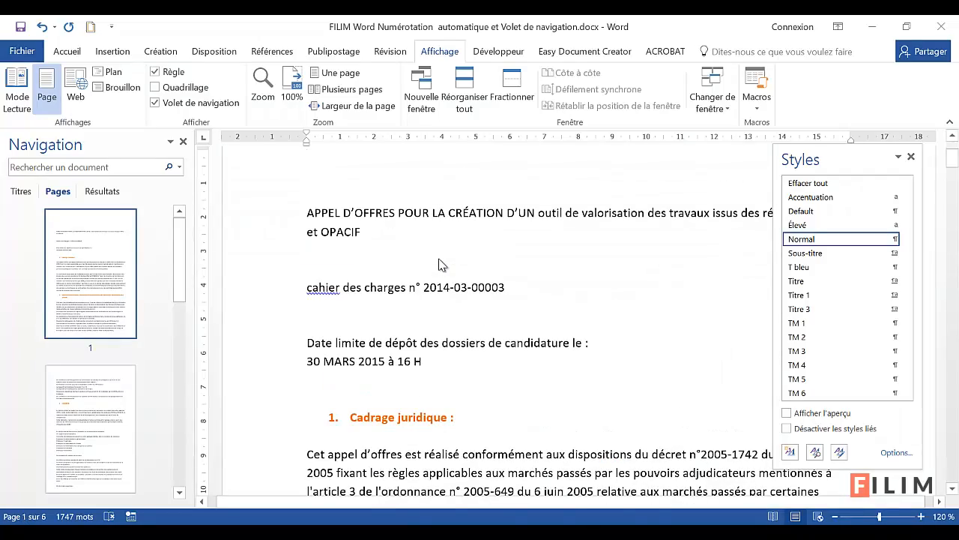
key("Page_Down")
key("Page_Down")
key("Page_Down")
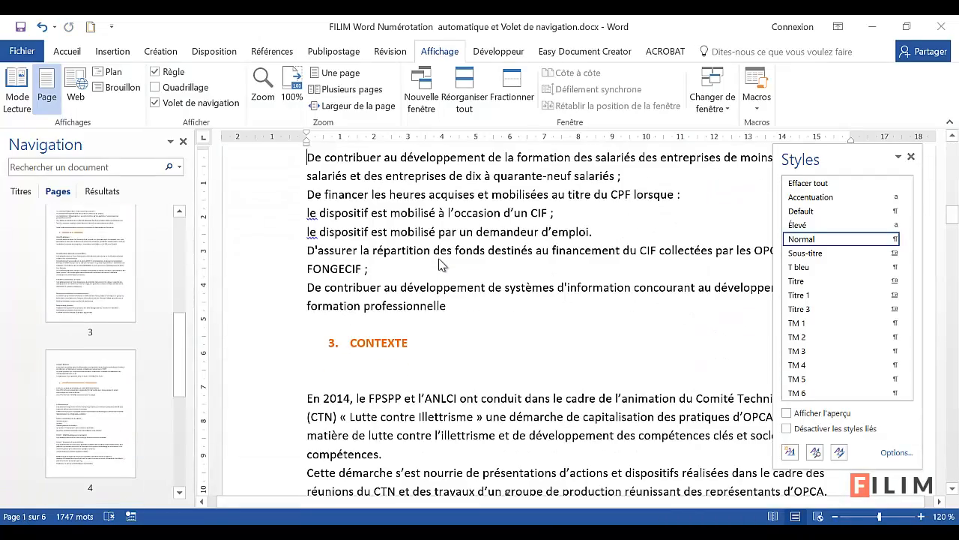
left_click(91, 264)
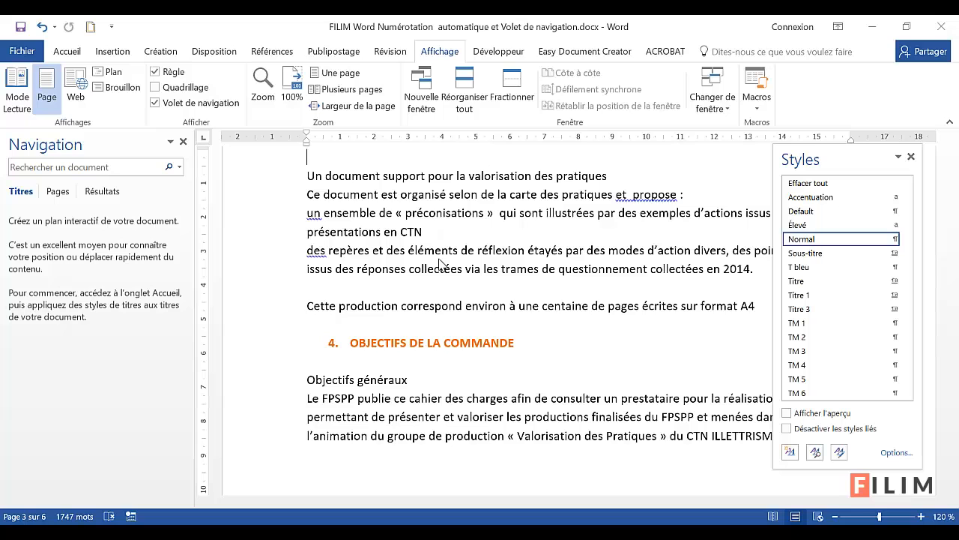
Step: Set the "T bleu" style's paragraph outline level to Niveau 1 and save the style change
left_click(893, 267)
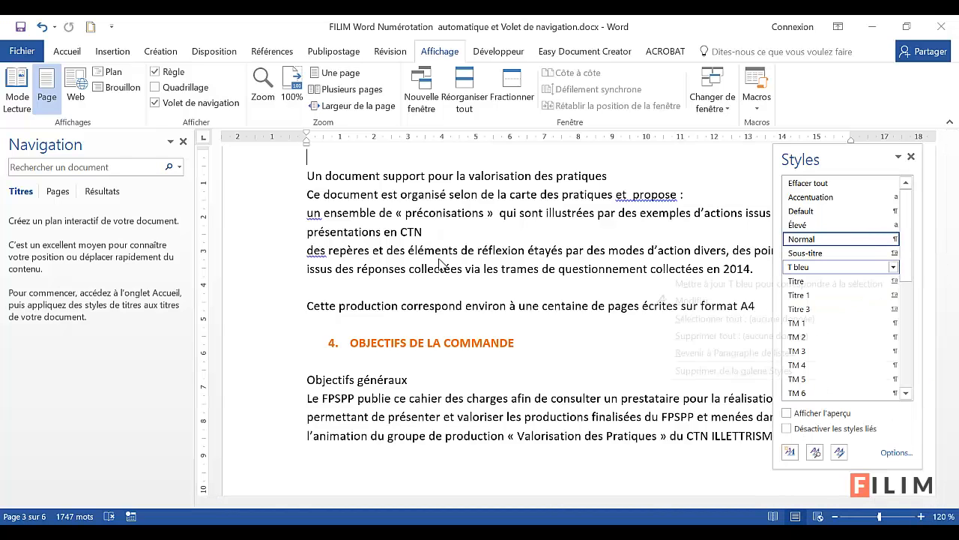
left_click(691, 301)
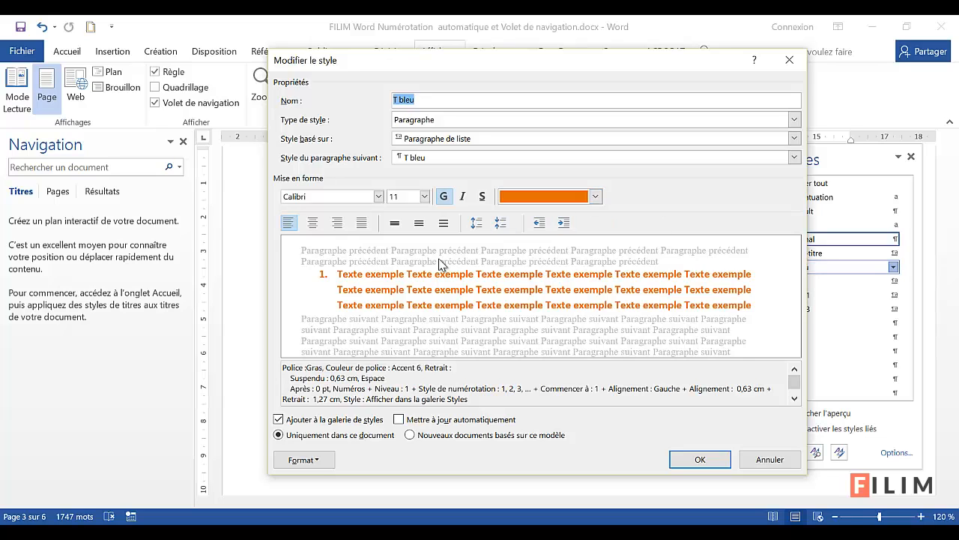
left_click(303, 460)
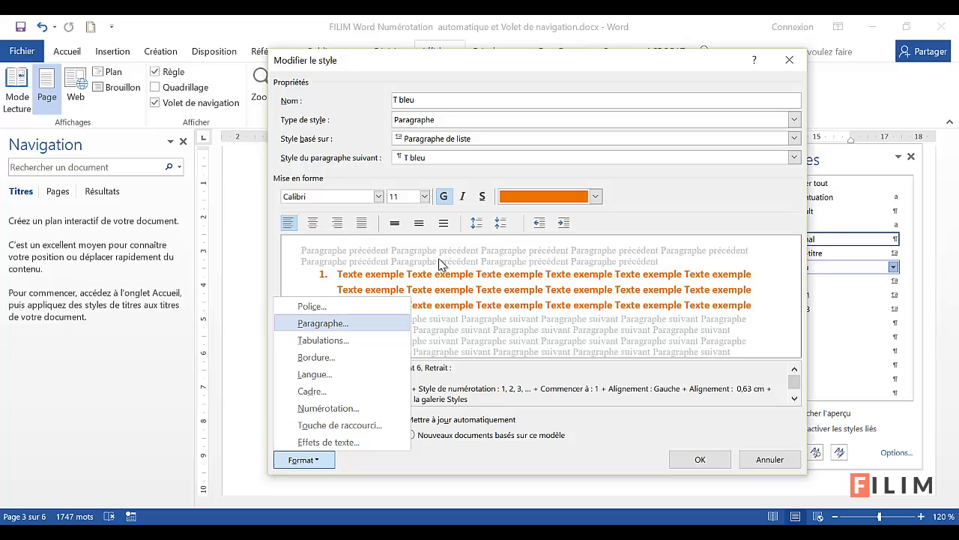
left_click(323, 323)
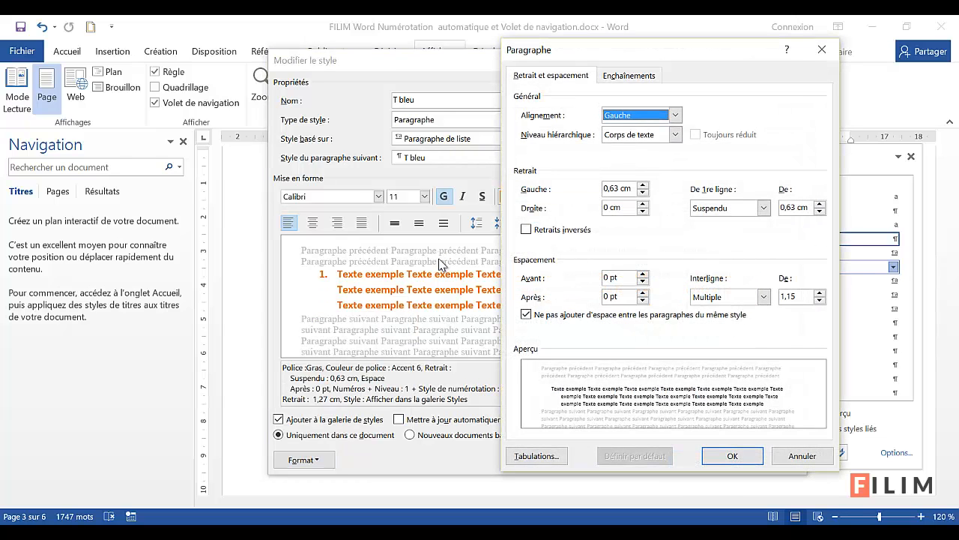
left_click(676, 135)
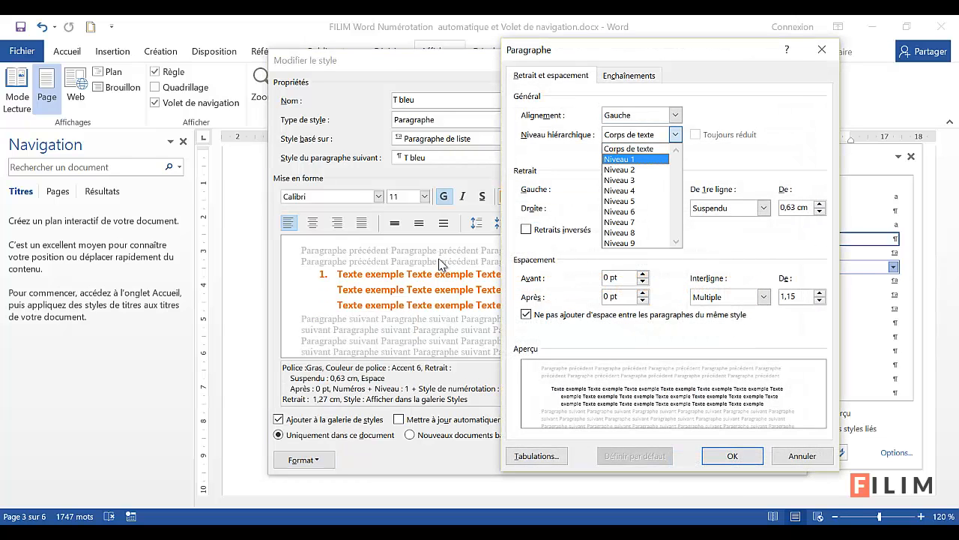
left_click(621, 160)
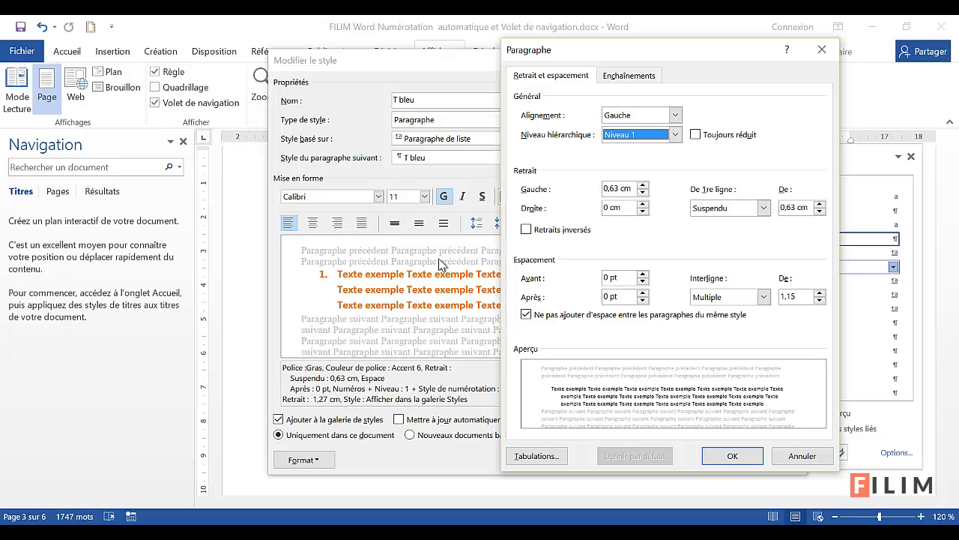
left_click(732, 456)
left_click(700, 459)
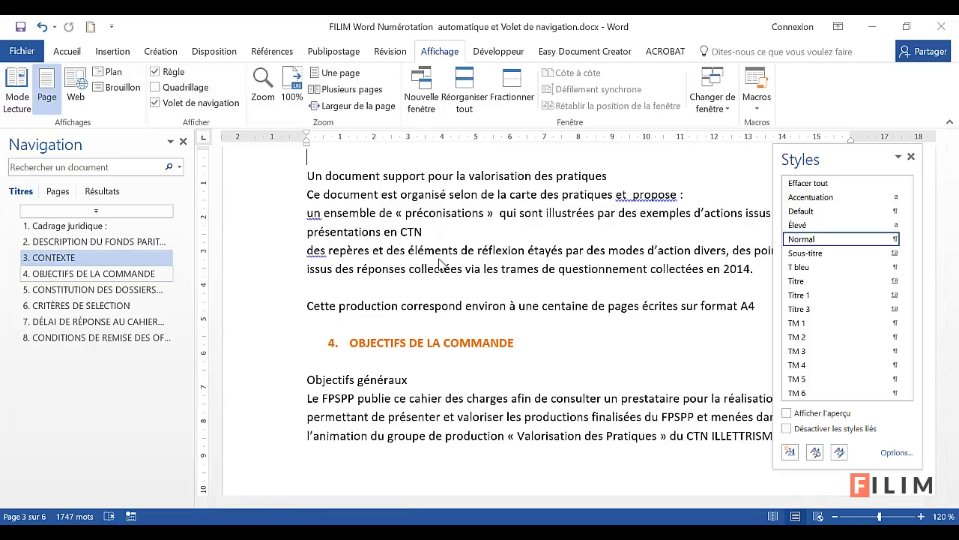
Step: Go to the CRITÈRES DE SELECTION heading and back to CONTEXTE using the document's heading outline
scroll(440, 260, "down", 10)
scroll(440, 264, "down", 15)
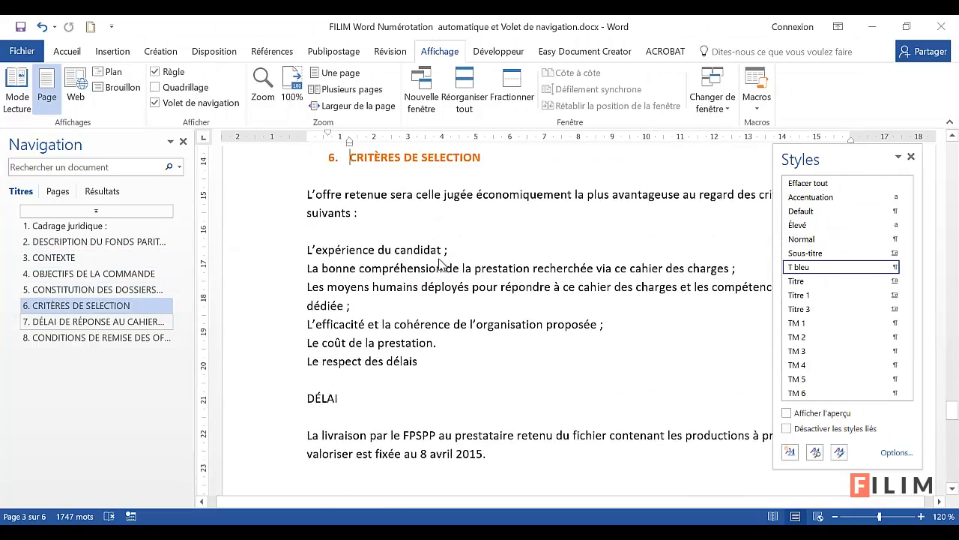
scroll(440, 262, "up", 20)
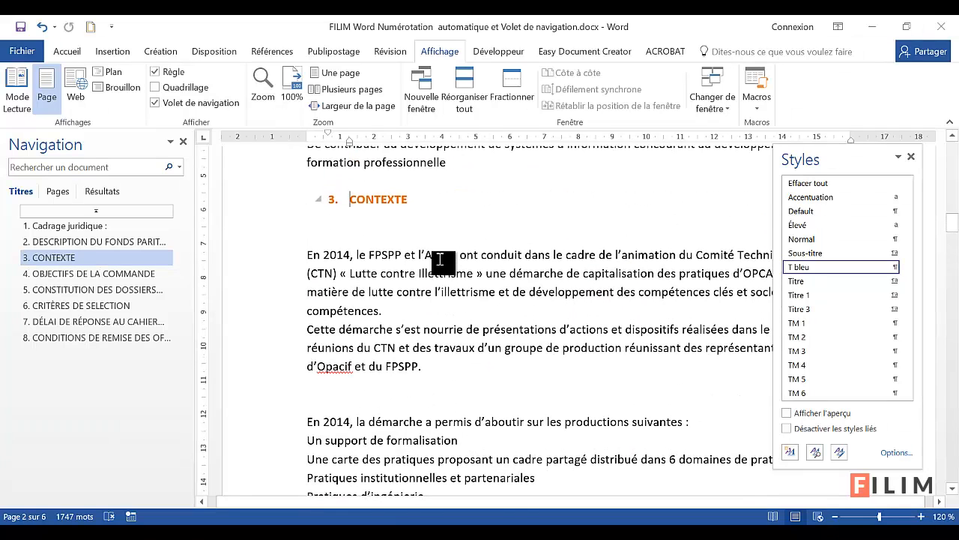
Step: Collapse the body text under the CONTEXTE, OBJECTIFS DE LA COMMANDE and CONSTITUTION DES DOSSIERS DE CANDIDATURES headings
left_click(317, 200)
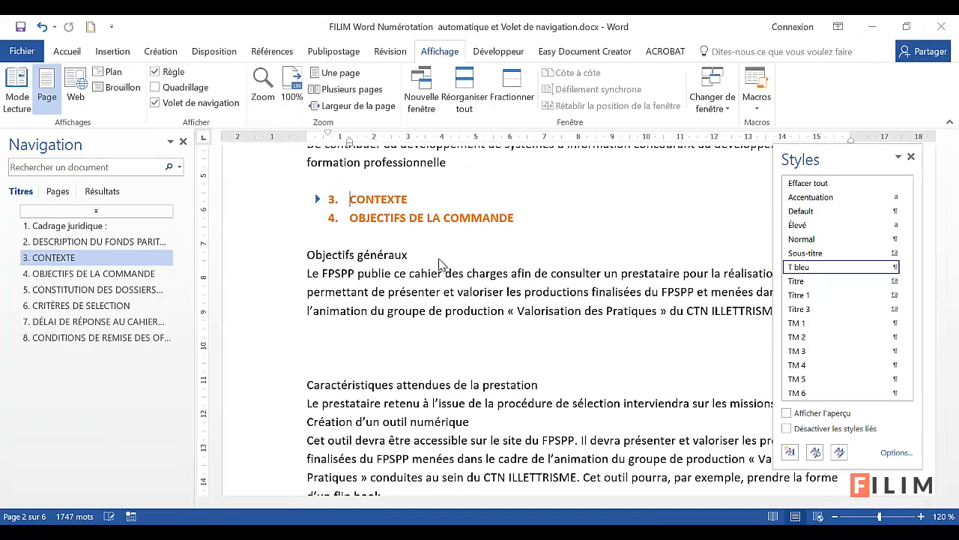
left_click(318, 217)
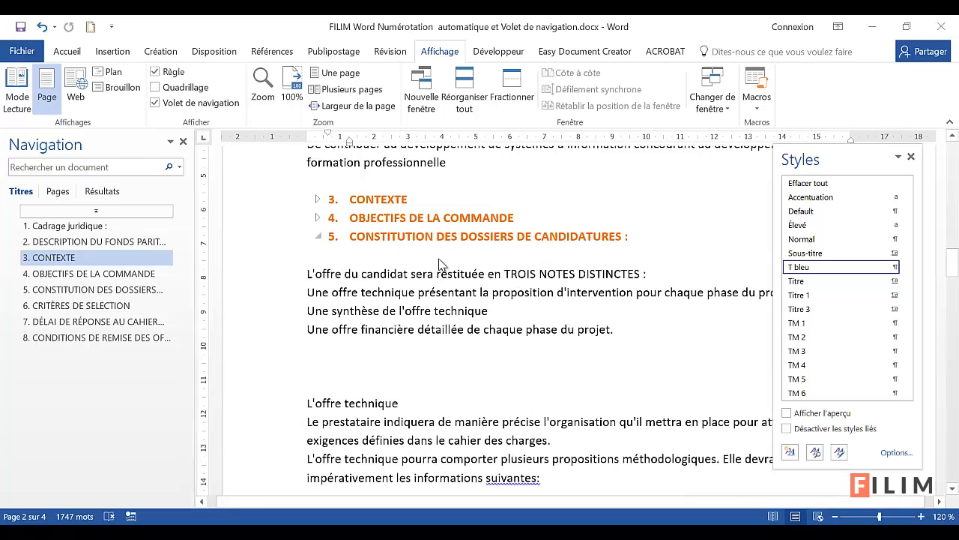
left_click(318, 236)
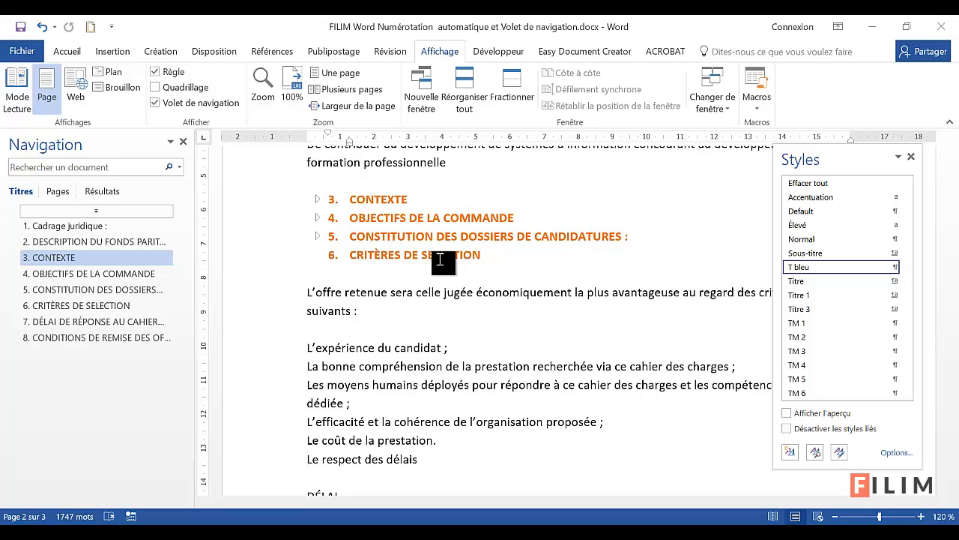
left_click(318, 236)
left_click(318, 236)
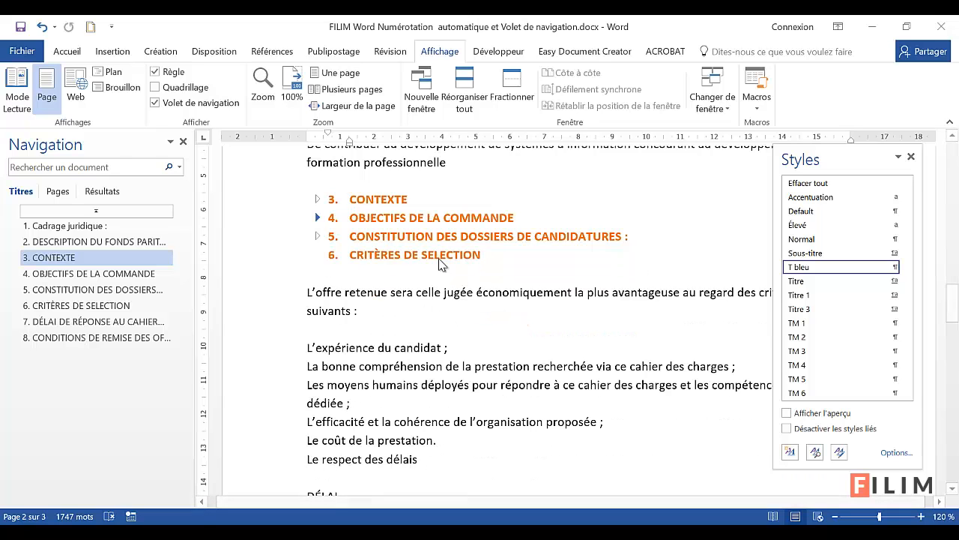
Step: Expand the OBJECTIFS DE LA COMMANDE and CONTEXTE sections in the document body
left_click(318, 217)
left_click(317, 218)
left_click(318, 199)
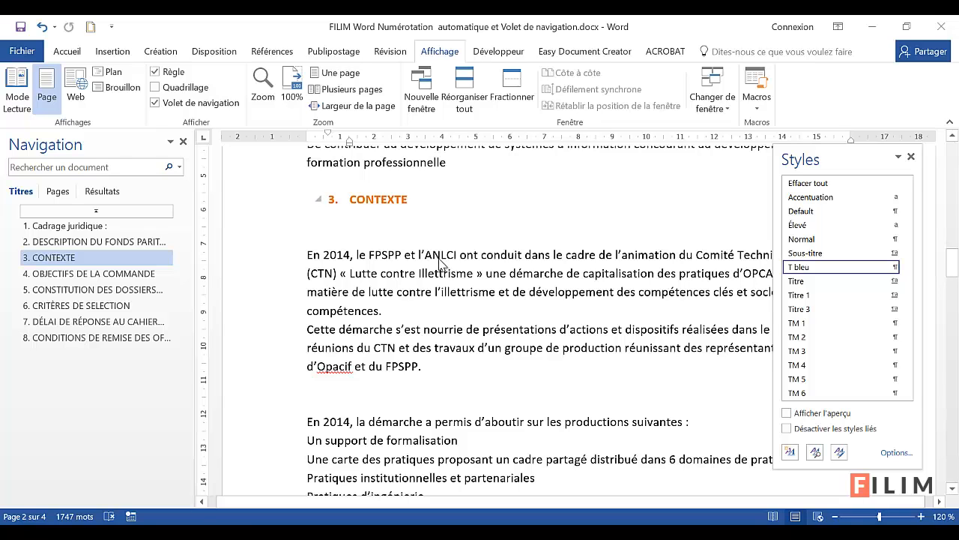
Step: View the CRITÈRES DE SELECTION and OBJECTIFS DE LA COMMANDE sections and place the cursor after "présentations en CTN" on page 3
scroll(438, 262, "down", 10)
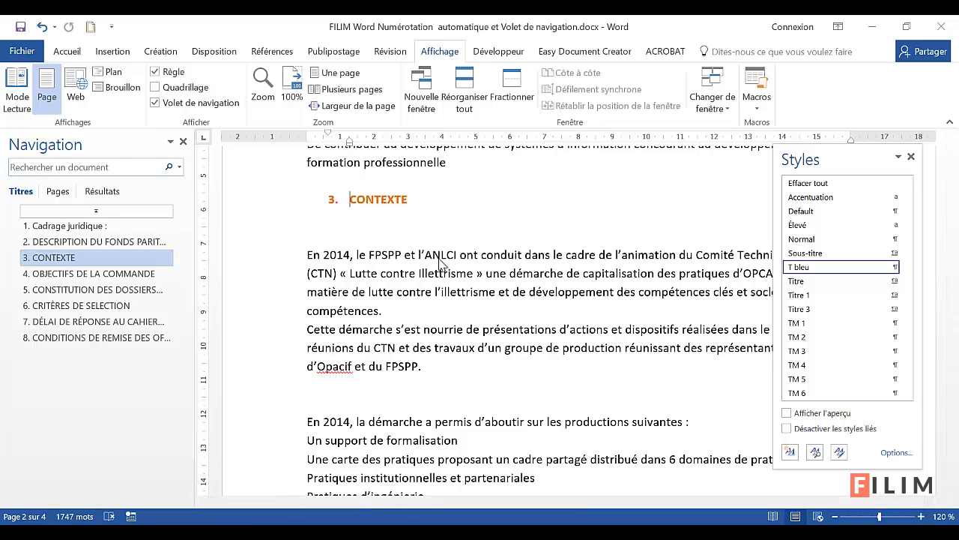
scroll(441, 264, "down", 1)
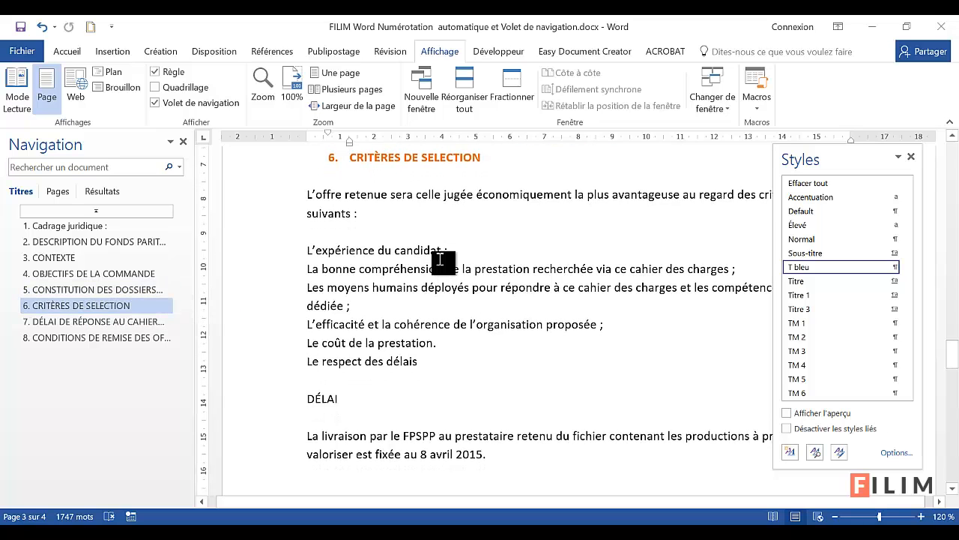
scroll(441, 264, "up", 4)
scroll(440, 260, "up", 1)
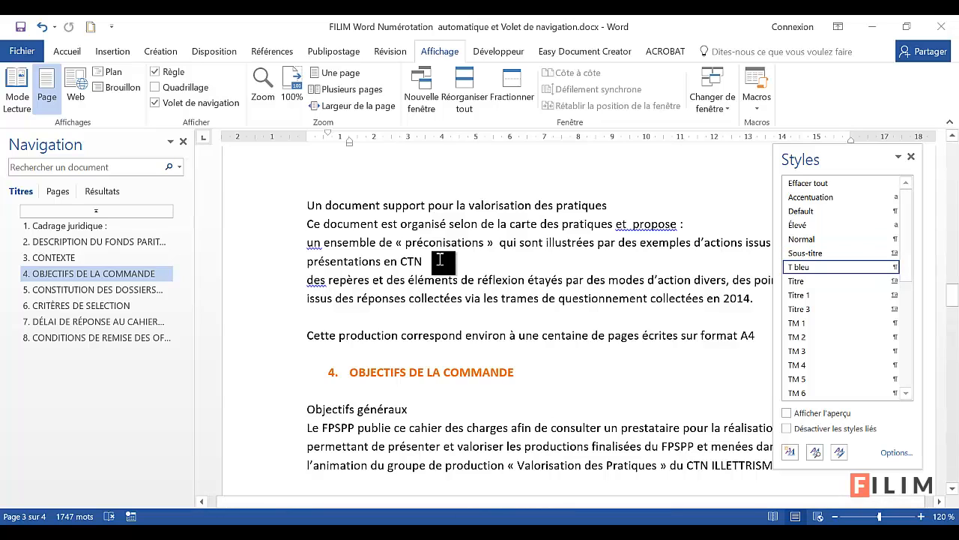
left_click(440, 260)
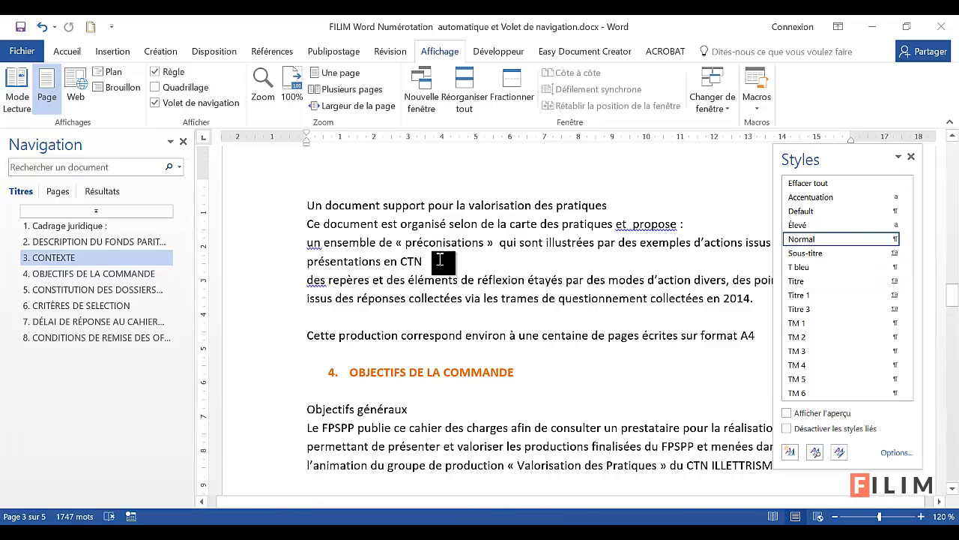